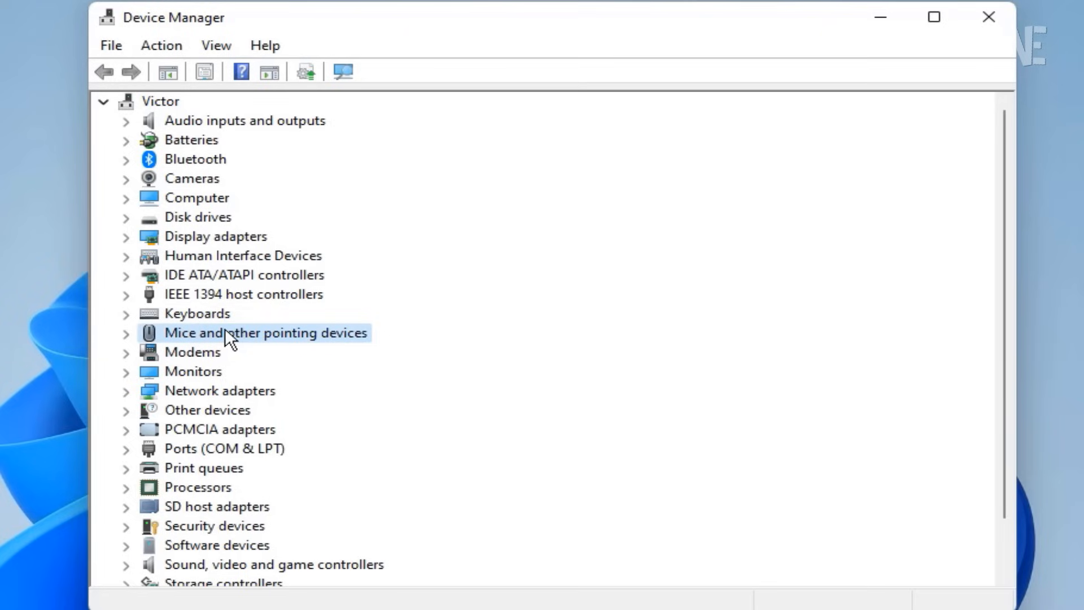
- Run an automatic driver search for the PS/2 Compatible Mouse listed among the mice and other pointing devices
{"action": "left_click", "coordinate": [126, 333]}
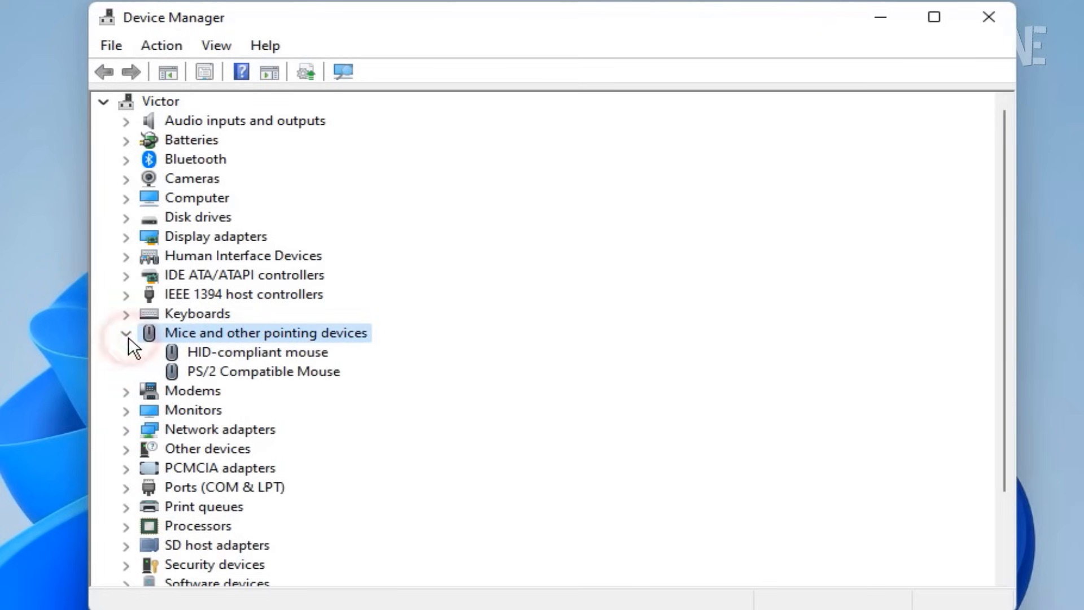
{"action": "left_click", "coordinate": [280, 372]}
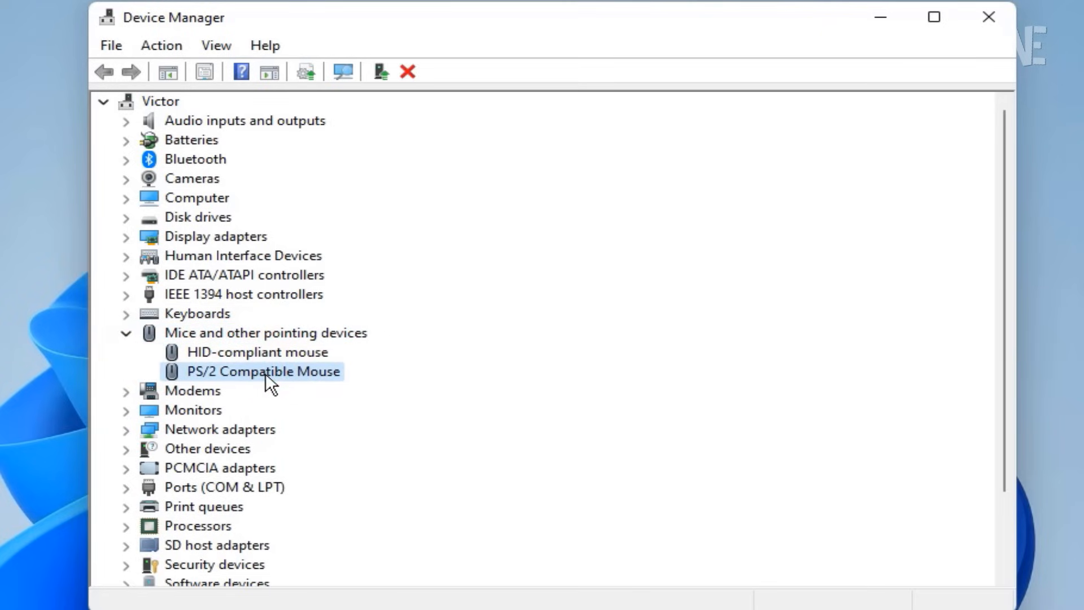
{"action": "double_click", "coordinate": [264, 371]}
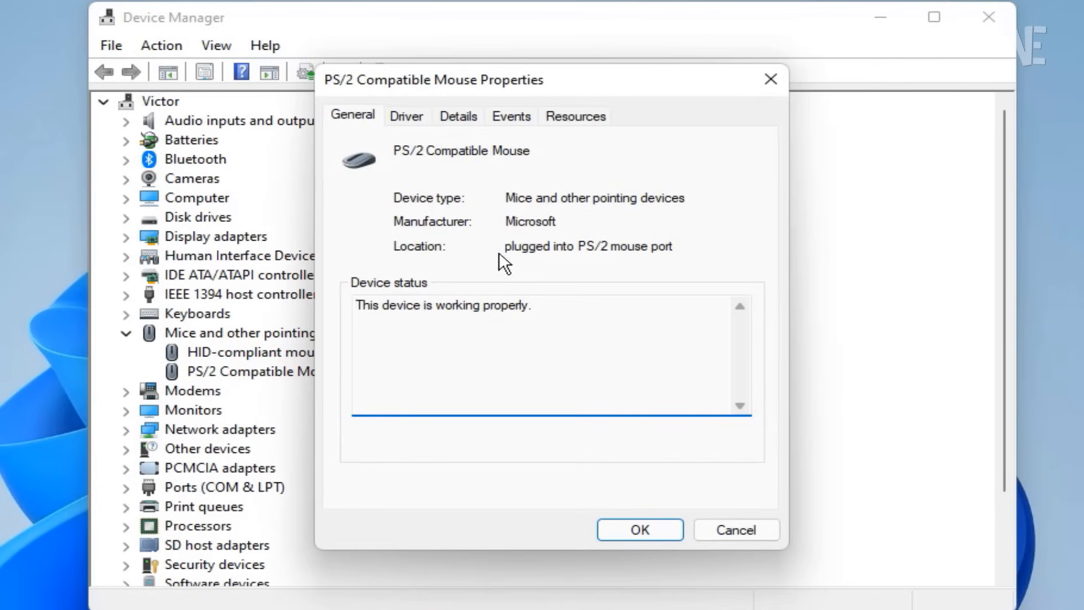
{"action": "left_click", "coordinate": [417, 116]}
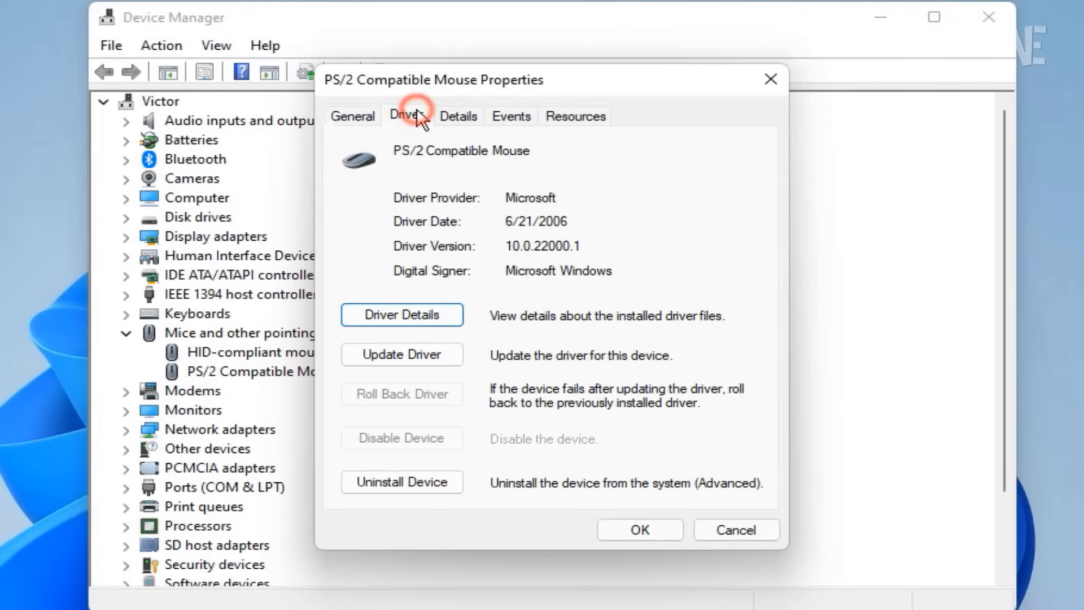
{"action": "left_click", "coordinate": [401, 356]}
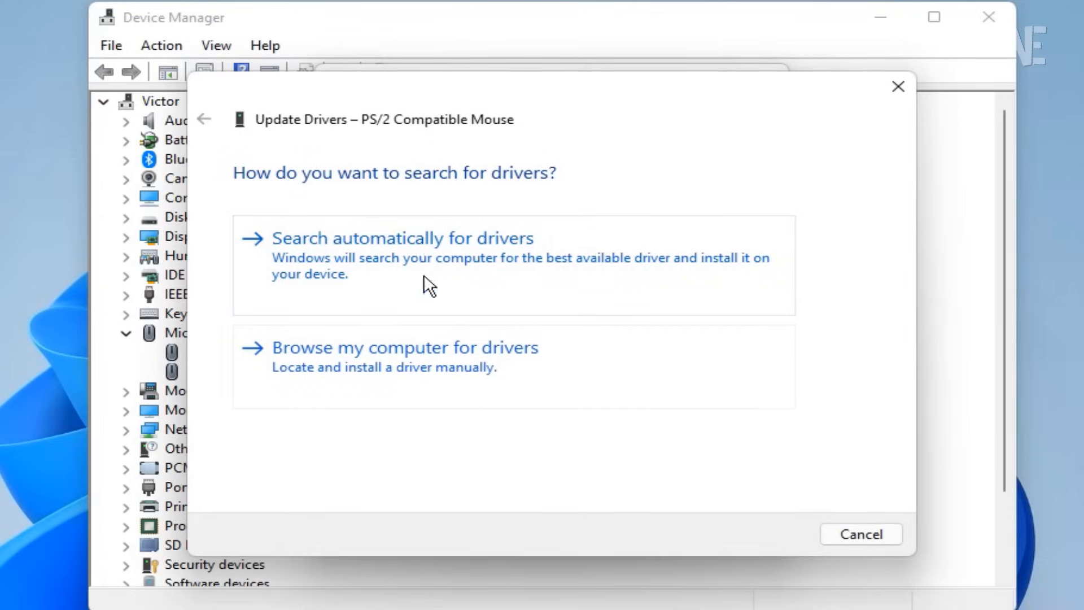
{"action": "left_click", "coordinate": [438, 268]}
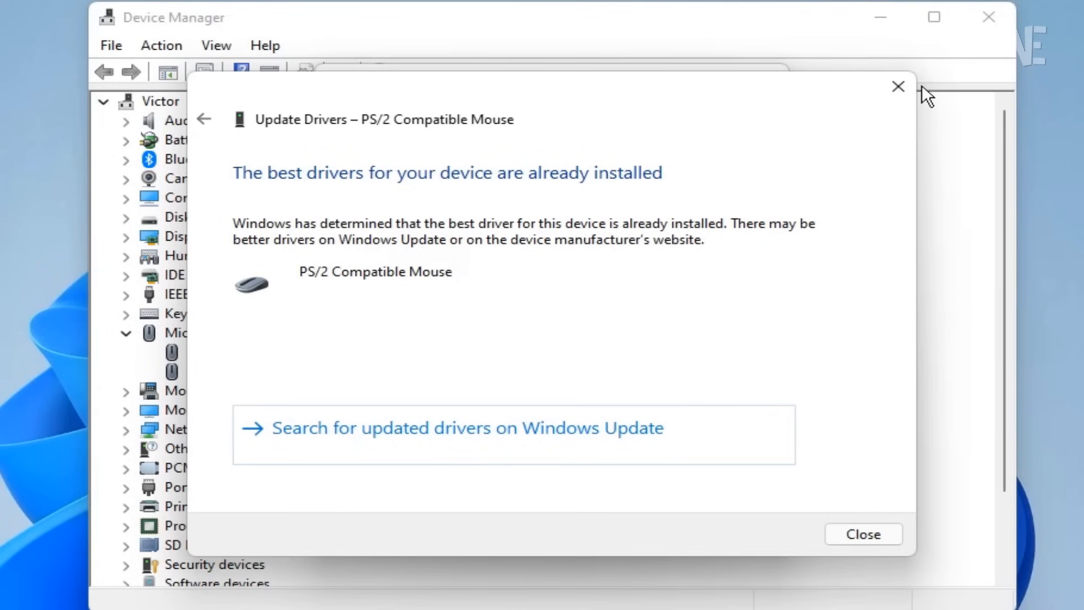
{"action": "left_click", "coordinate": [899, 88]}
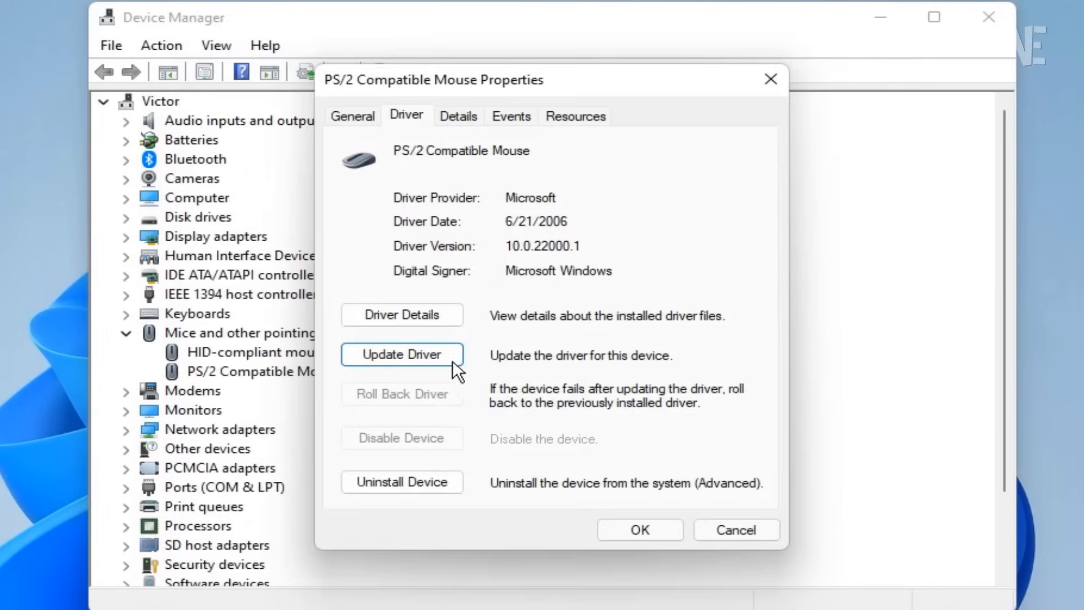
- Update the mouse driver manually by installing PS/2 Compatible Mouse from the list of drivers available on the computer
{"action": "left_click", "coordinate": [425, 355]}
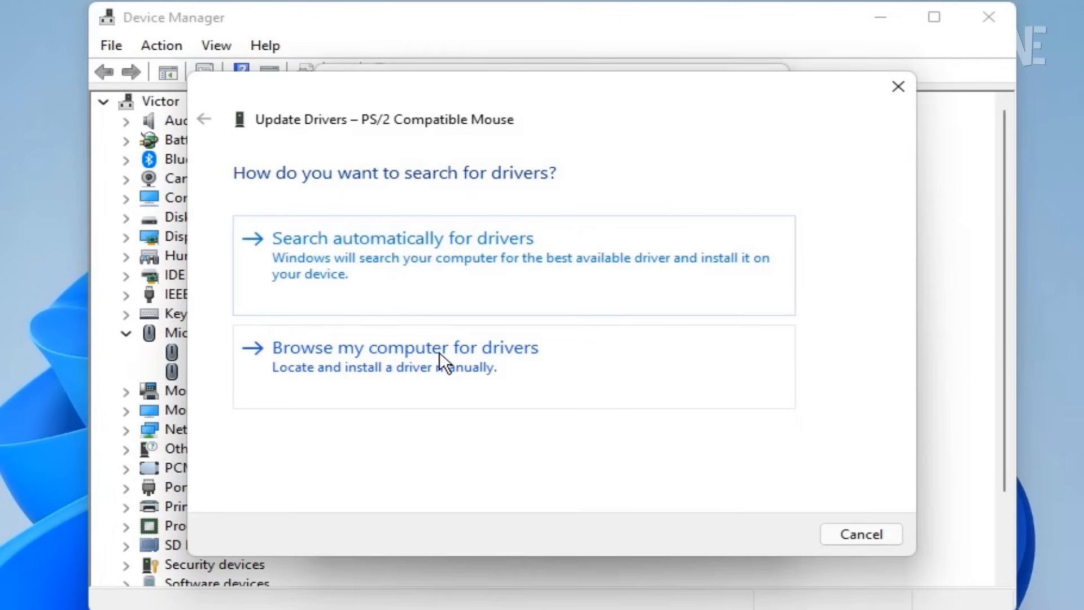
{"action": "left_click", "coordinate": [416, 377]}
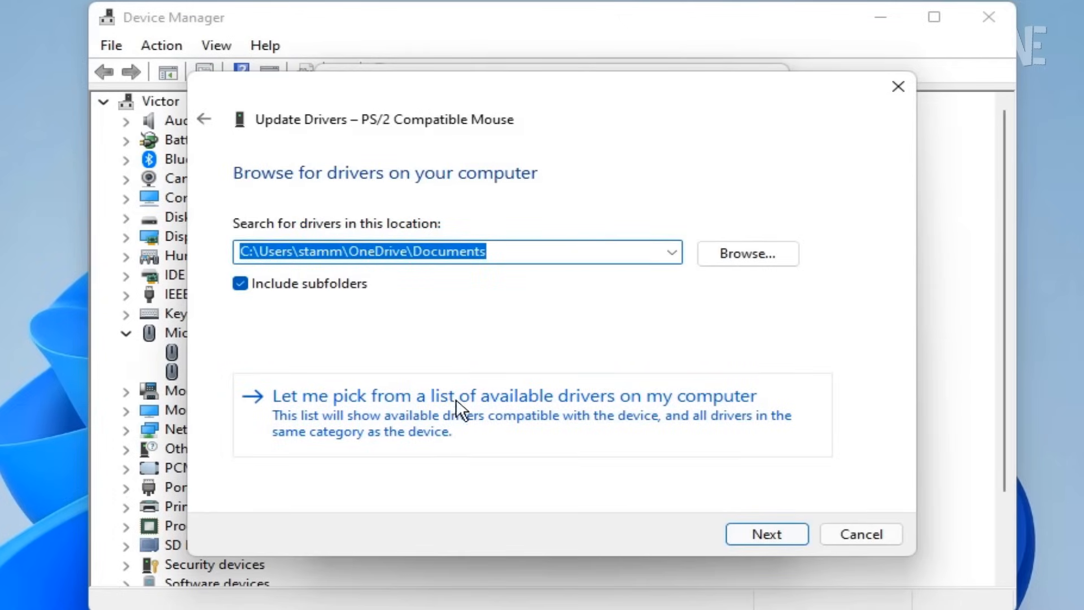
{"action": "left_click", "coordinate": [497, 415]}
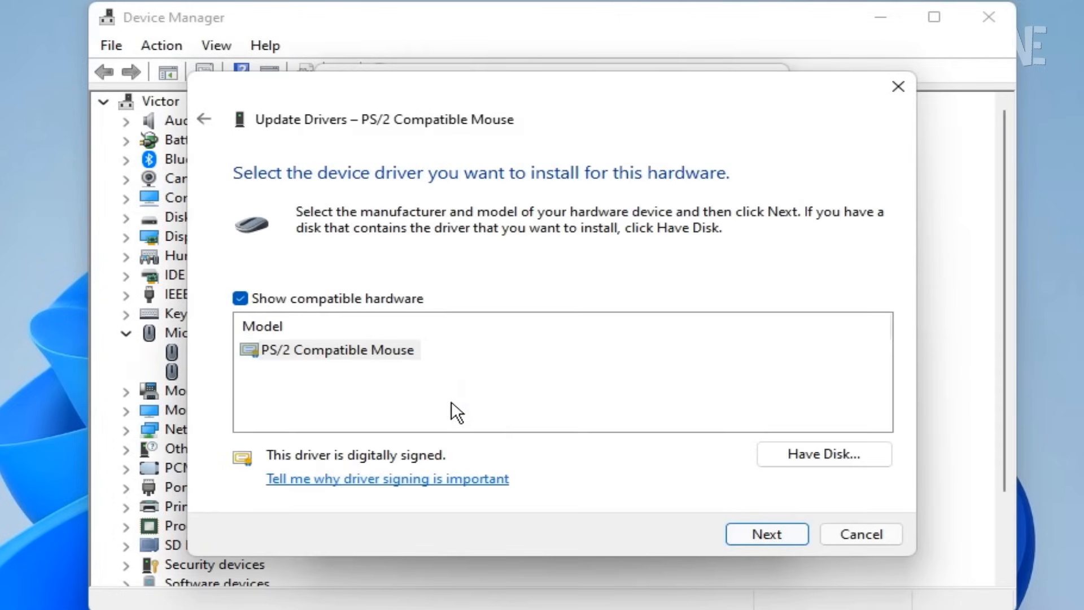
{"action": "left_click", "coordinate": [371, 349]}
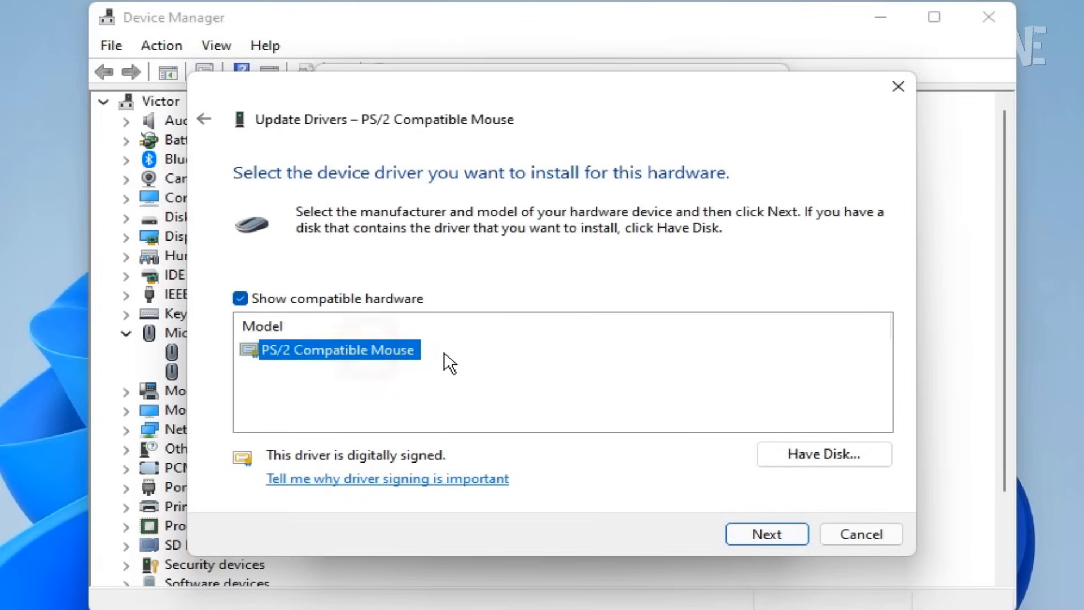
{"action": "left_click", "coordinate": [766, 532]}
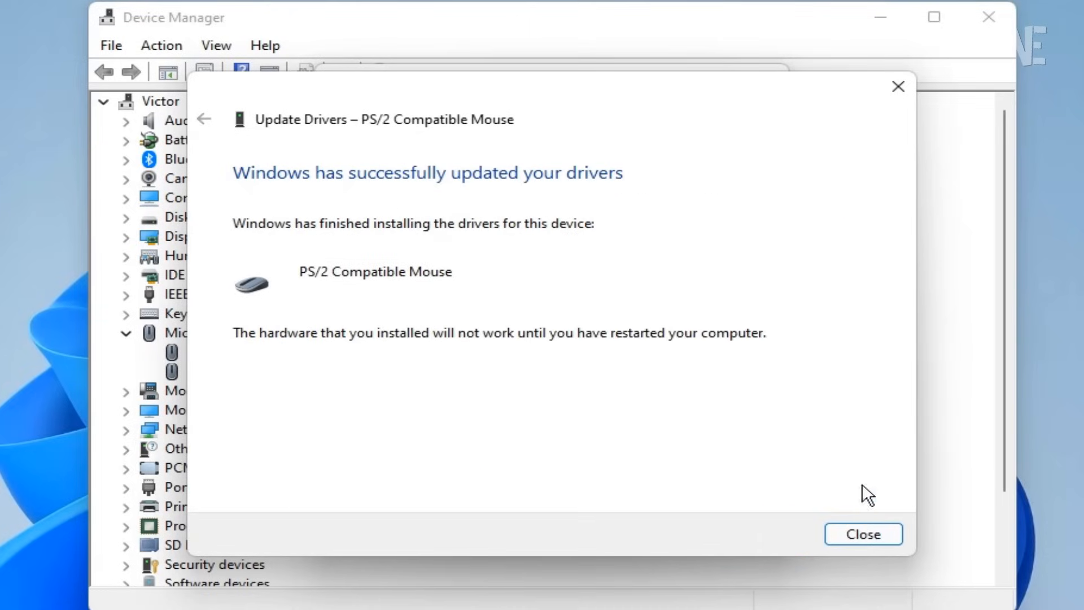
{"action": "left_click", "coordinate": [878, 534]}
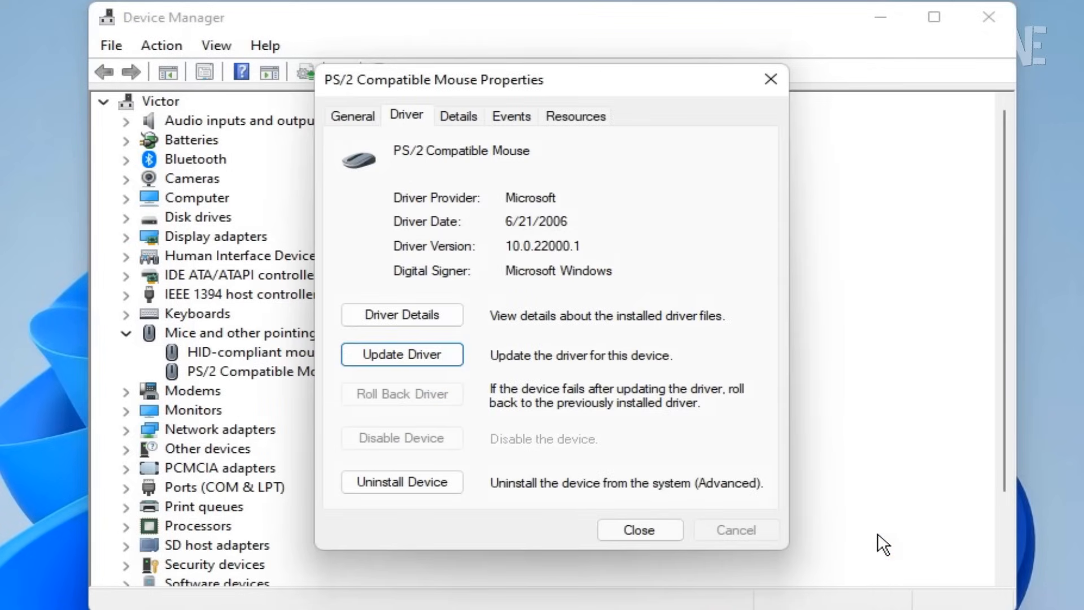
- Uninstall the PS/2 Compatible Mouse device and restart the computer to finish removing it
{"action": "left_click", "coordinate": [411, 482]}
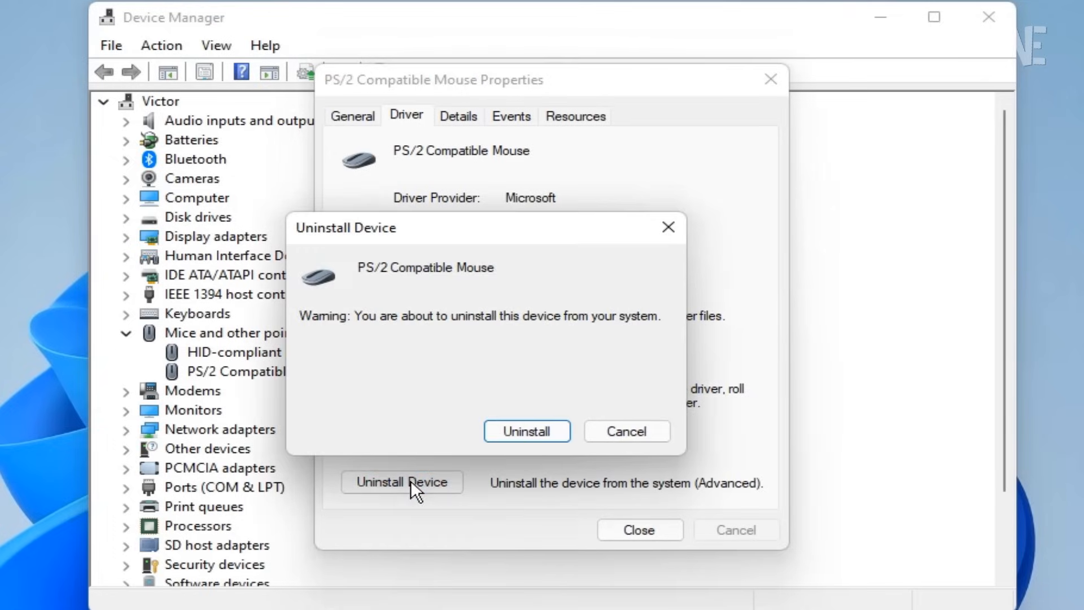
{"action": "left_click", "coordinate": [511, 427]}
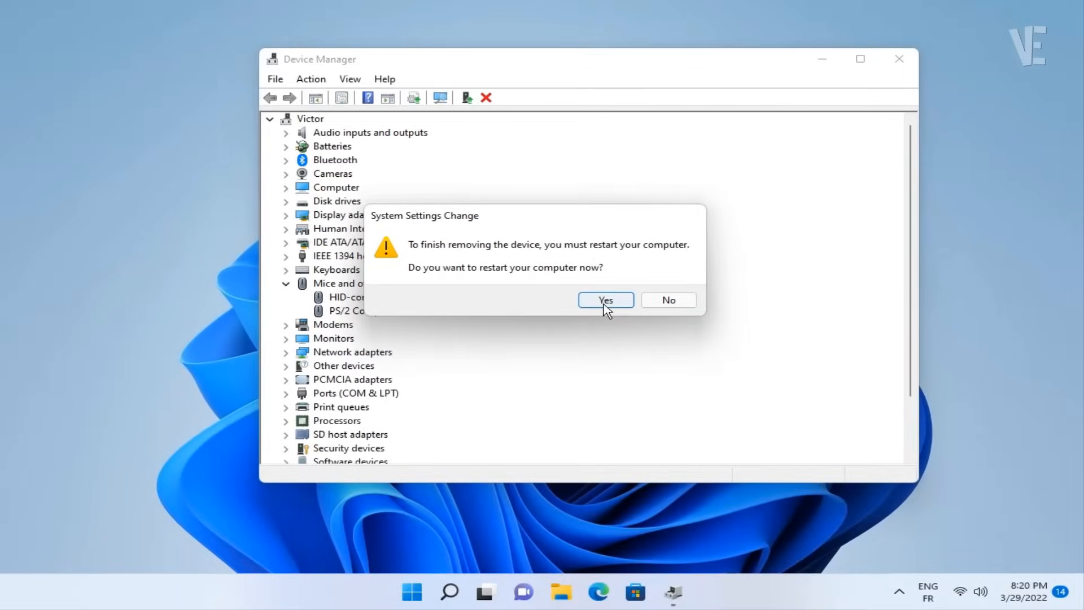
{"action": "left_click", "coordinate": [596, 317]}
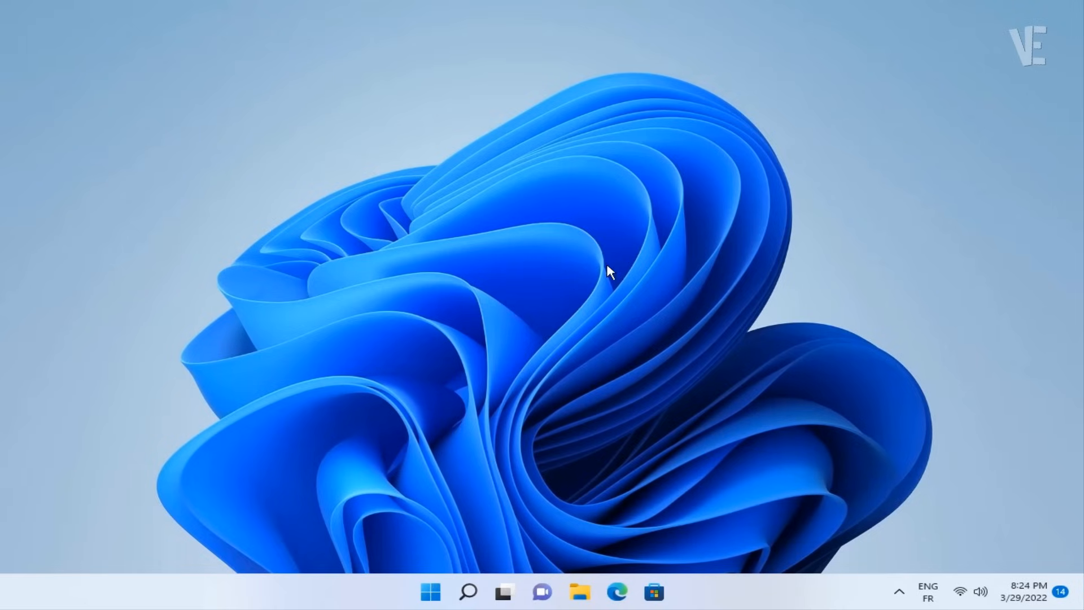
- Search Windows for MSCONFIG and open System Configuration
{"action": "left_click", "coordinate": [444, 597]}
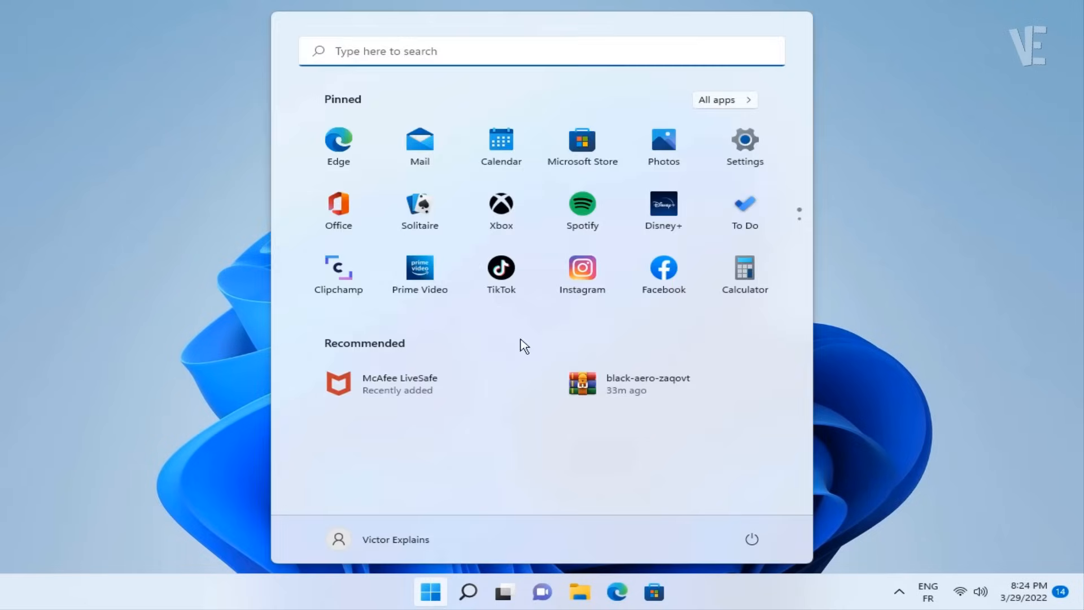
{"action": "left_click", "coordinate": [489, 53]}
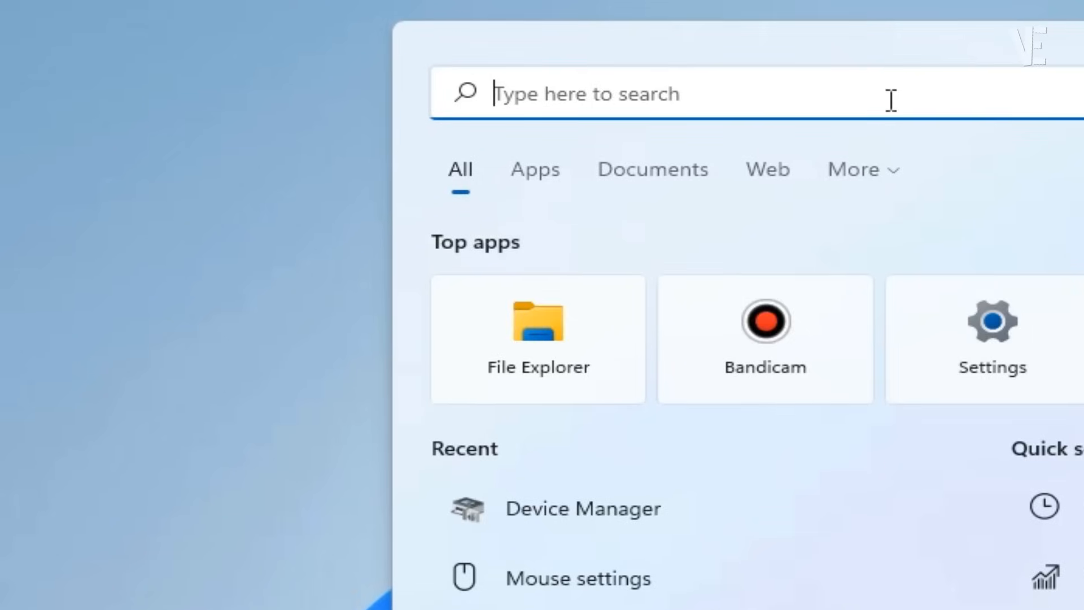
{"action": "type", "text": "MSC"}
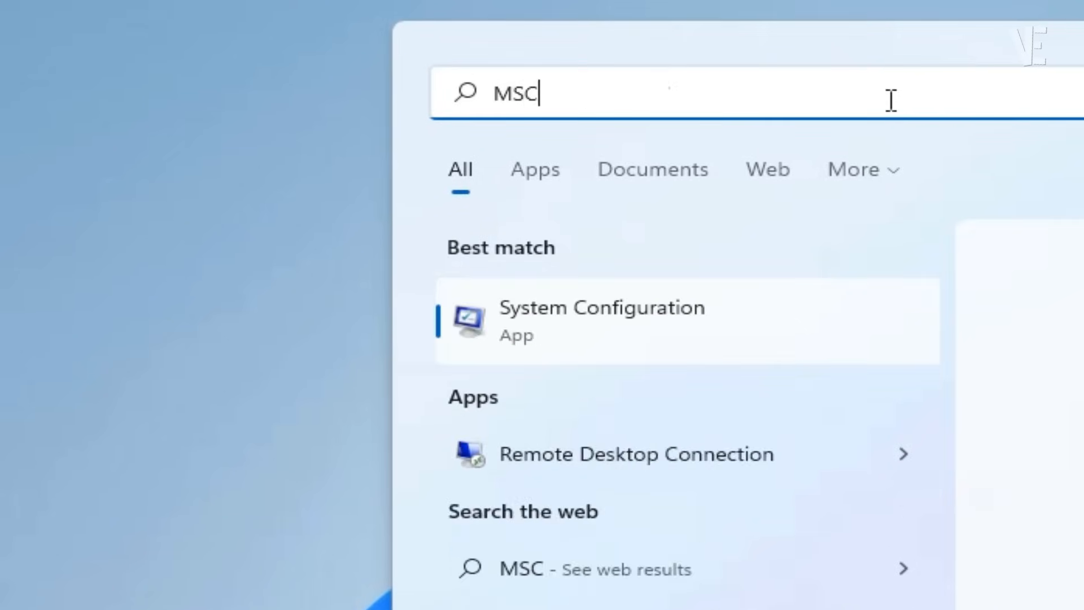
{"action": "type", "text": "ONFIG"}
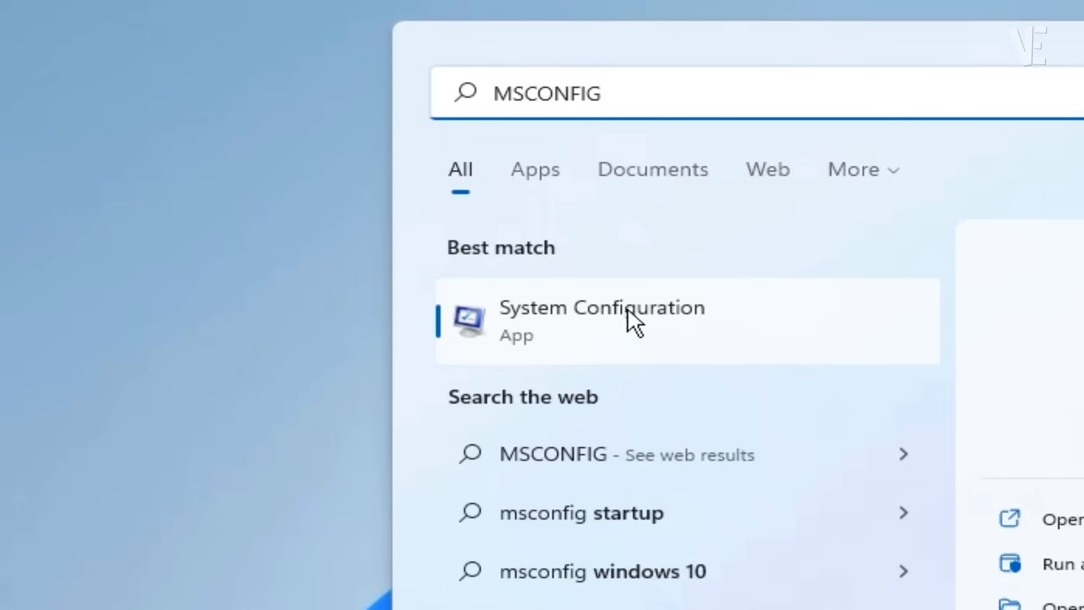
{"action": "left_click", "coordinate": [660, 318]}
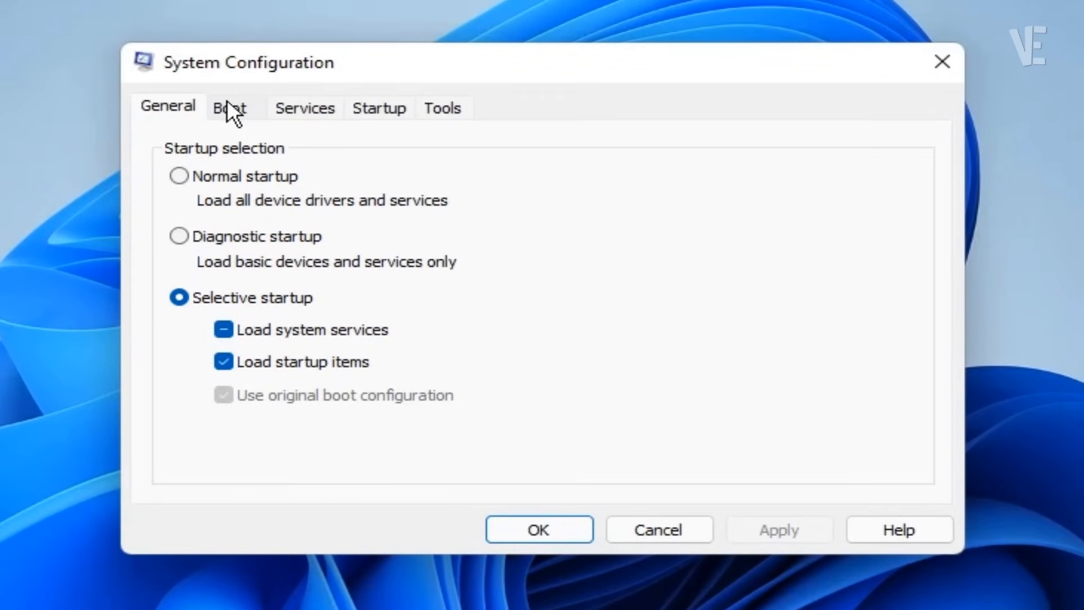
- Disable the DevicePickerUserSvc_21168 service, apply the change and close System Configuration
{"action": "left_click", "coordinate": [316, 106]}
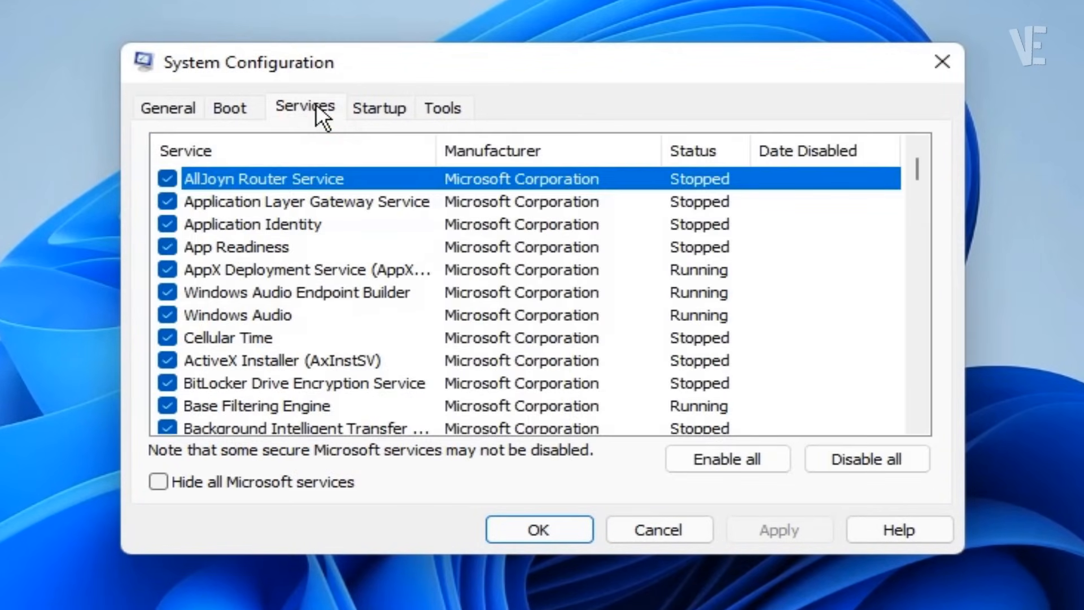
{"action": "scroll", "coordinate": [276, 283], "scroll_direction": "down", "scroll_amount": 13}
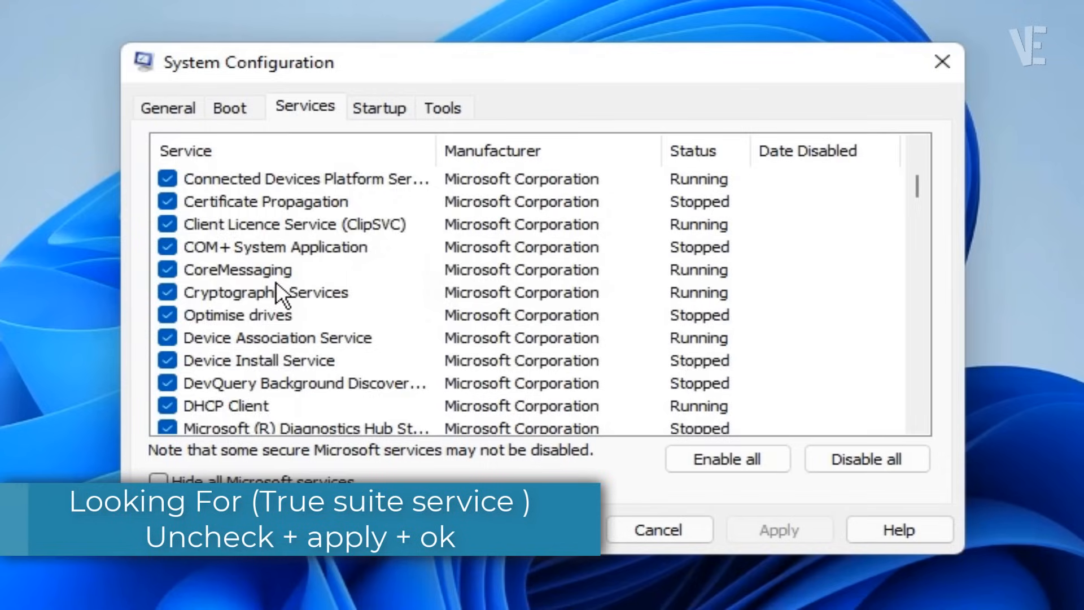
{"action": "scroll", "coordinate": [276, 280], "scroll_direction": "down", "scroll_amount": 10}
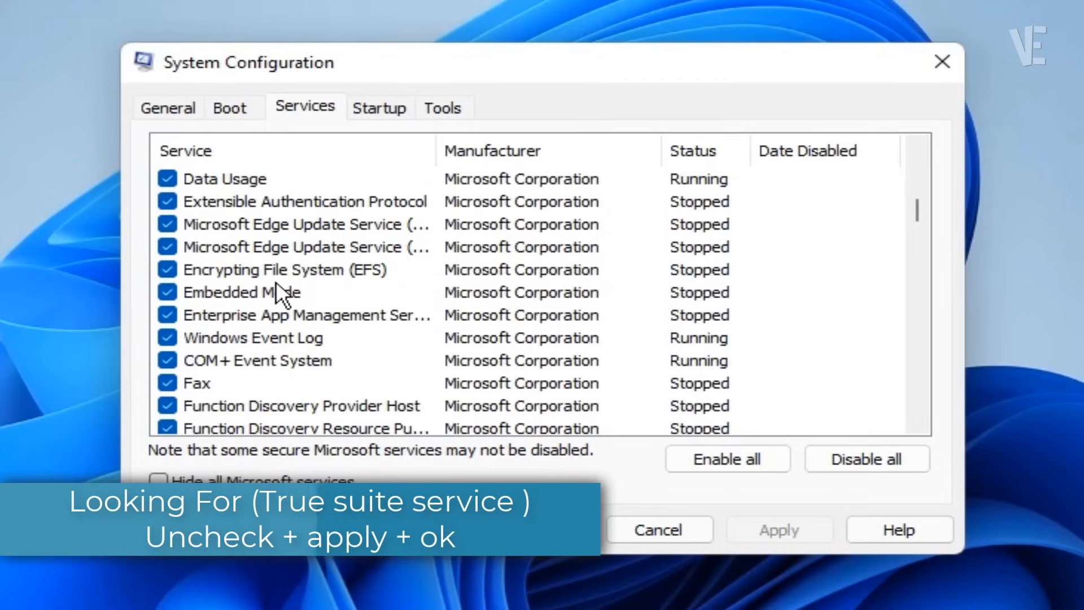
{"action": "left_click", "coordinate": [167, 270]}
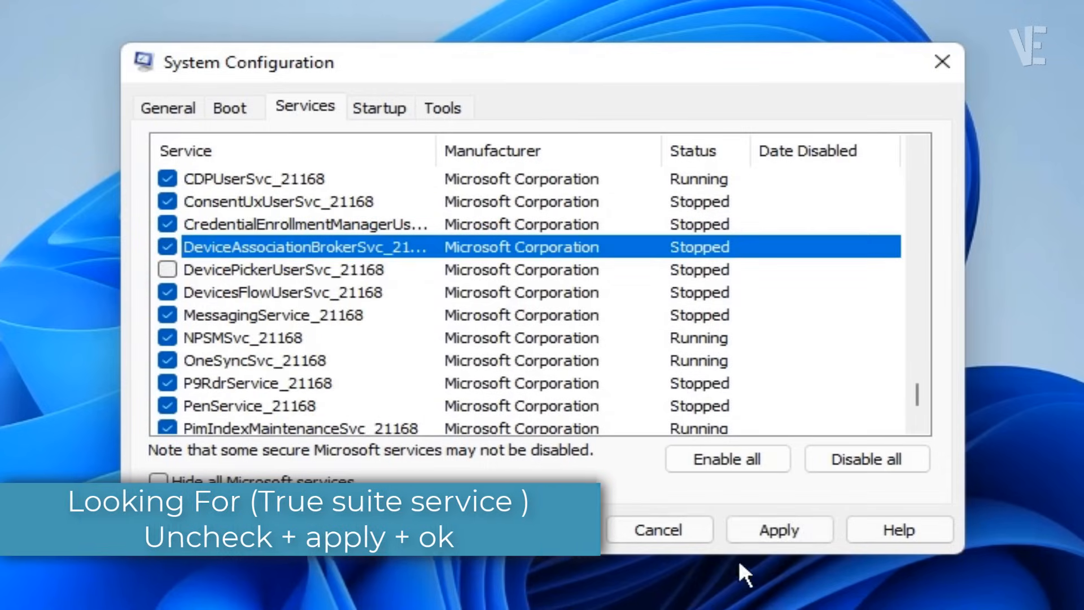
{"action": "left_click", "coordinate": [763, 528]}
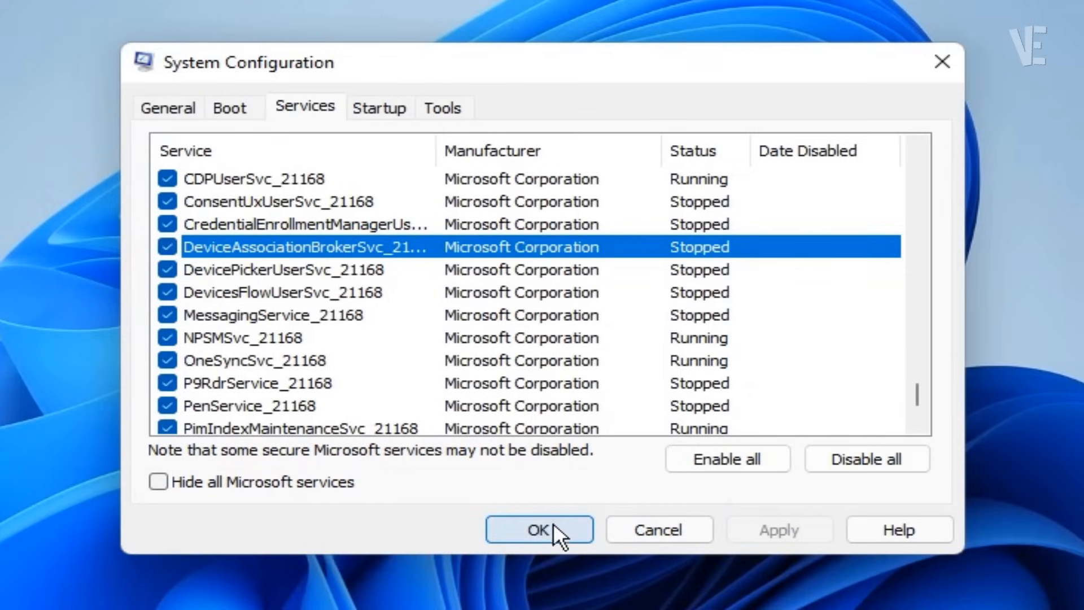
{"action": "left_click", "coordinate": [650, 489]}
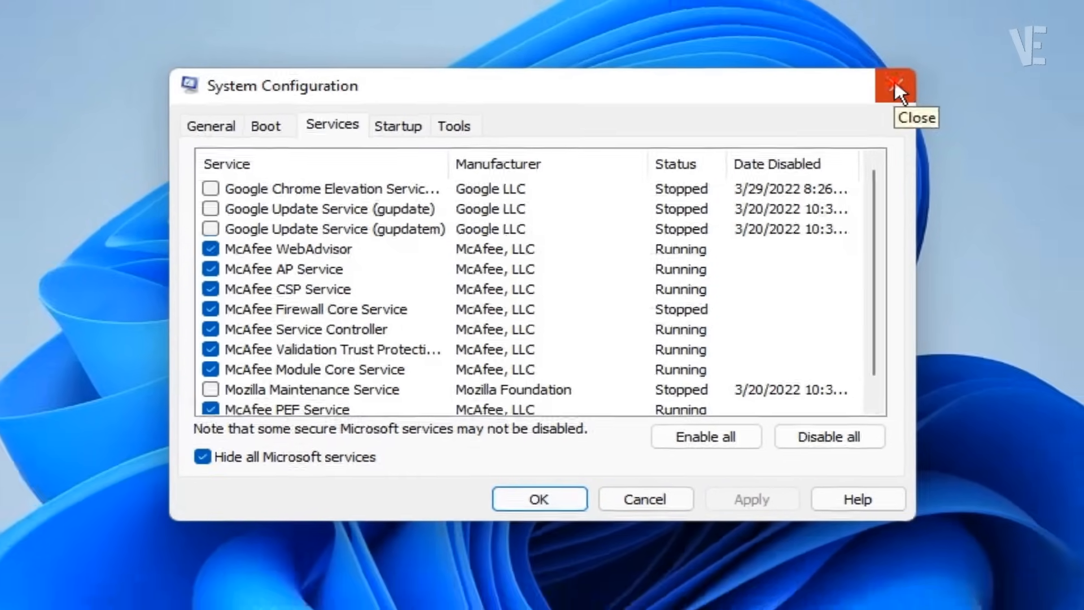
{"action": "left_click", "coordinate": [941, 59]}
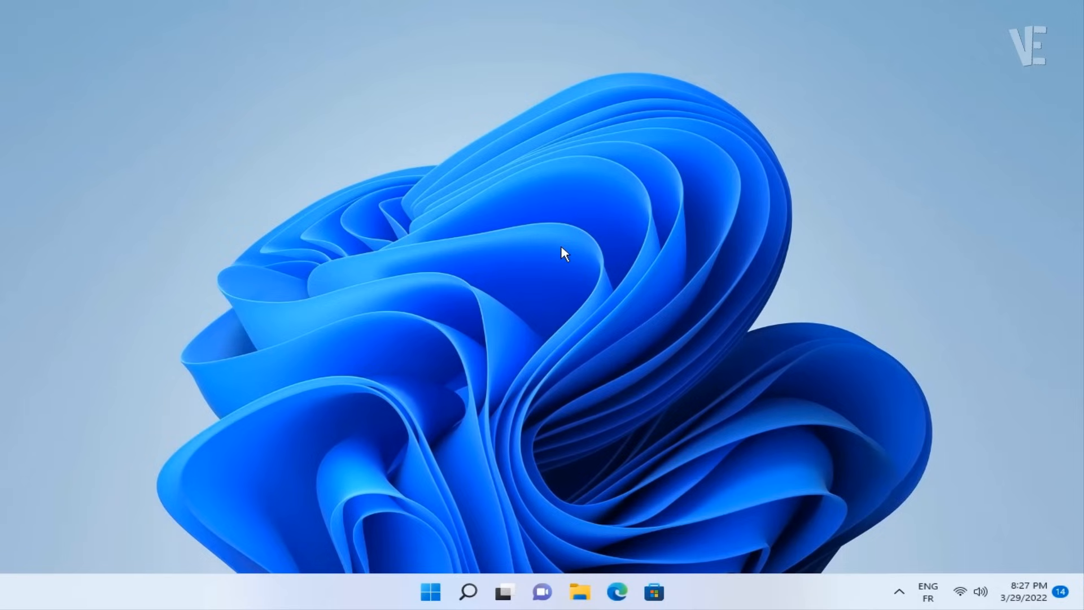
- Search Windows for PAN and open Control Panel
{"action": "left_click", "coordinate": [431, 593]}
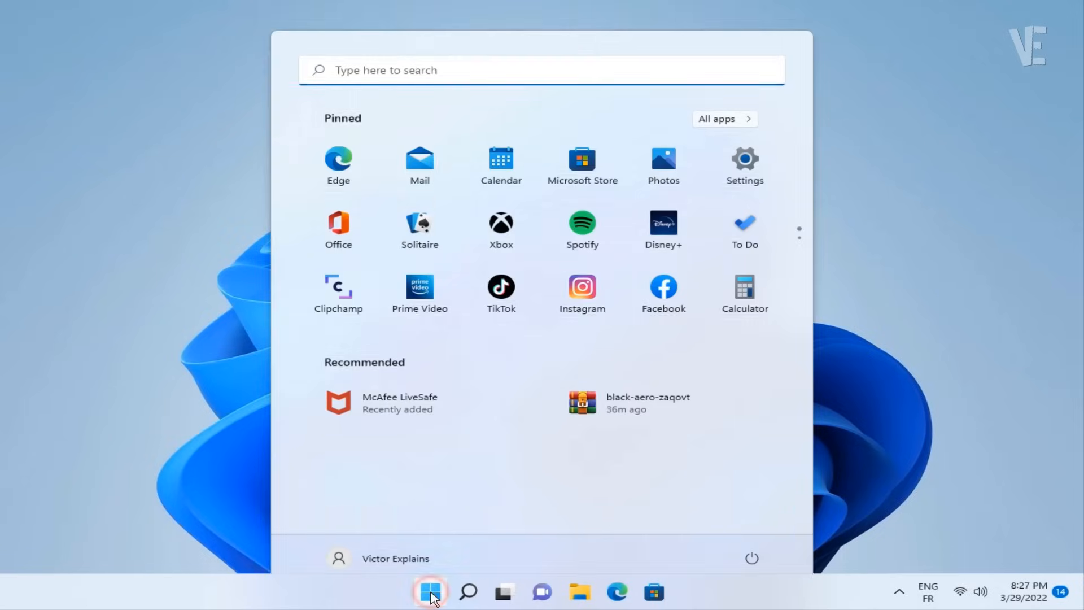
{"action": "left_click", "coordinate": [548, 48]}
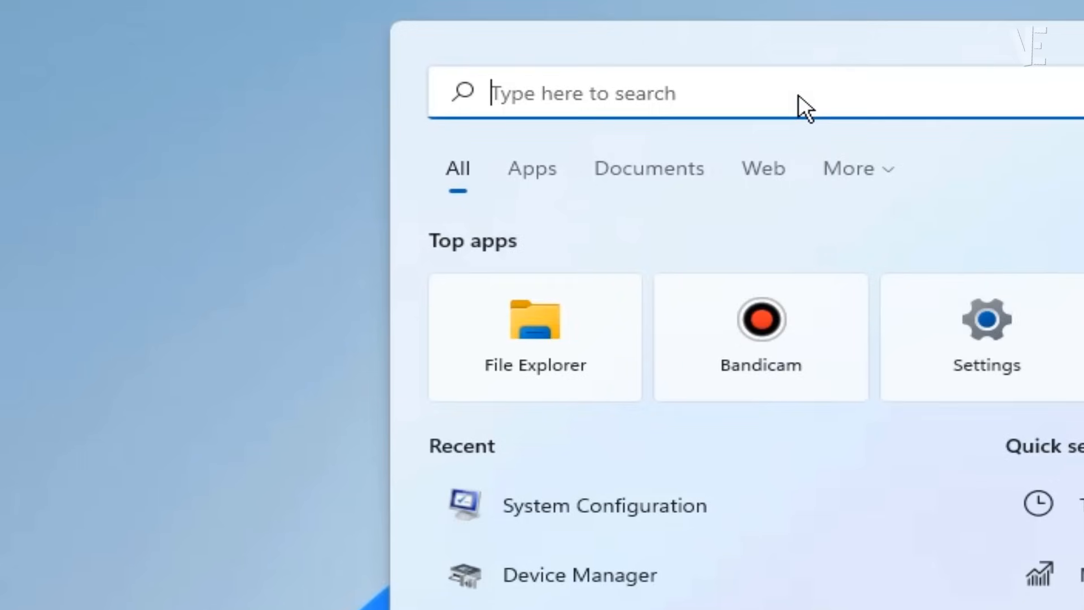
{"action": "type", "text": "PAN"}
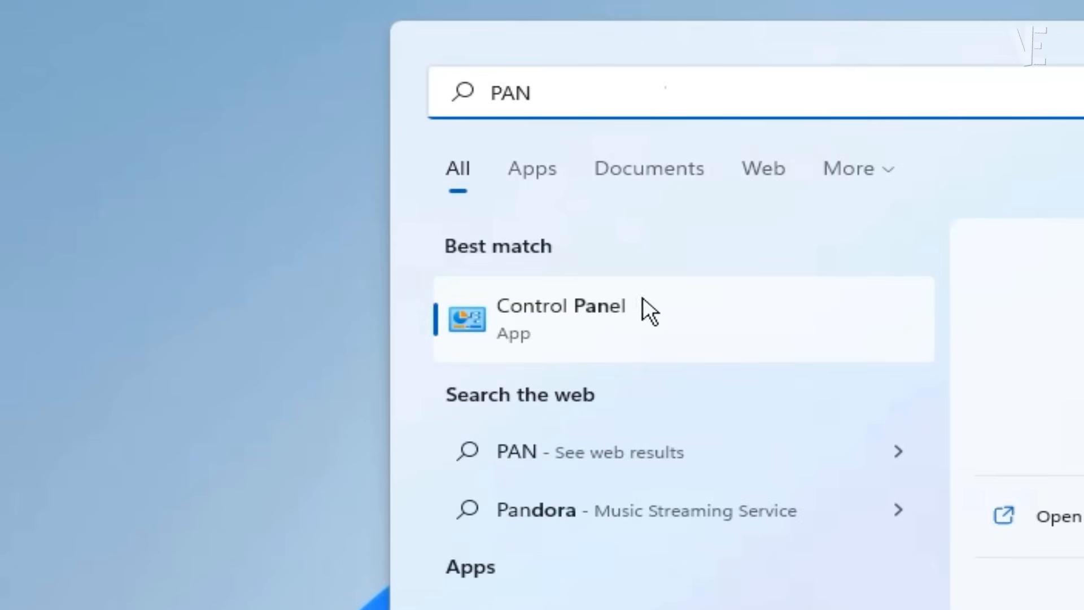
{"action": "left_click", "coordinate": [632, 318]}
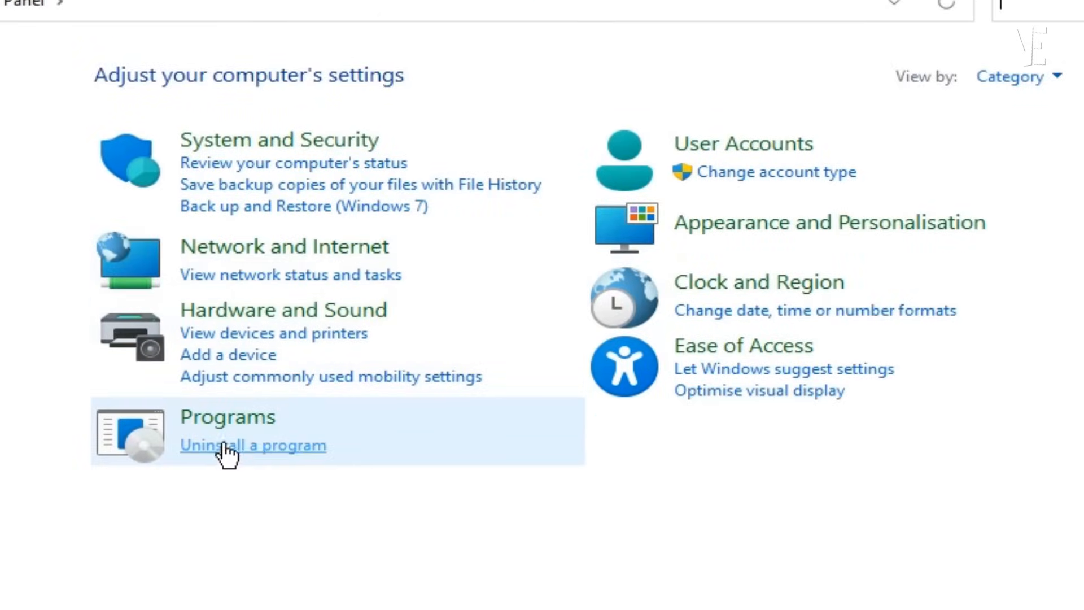
- Open the list of installed programs, start uninstalling McAfee LiveSafe and allow the uninstaller to make changes
{"action": "left_click", "coordinate": [261, 449]}
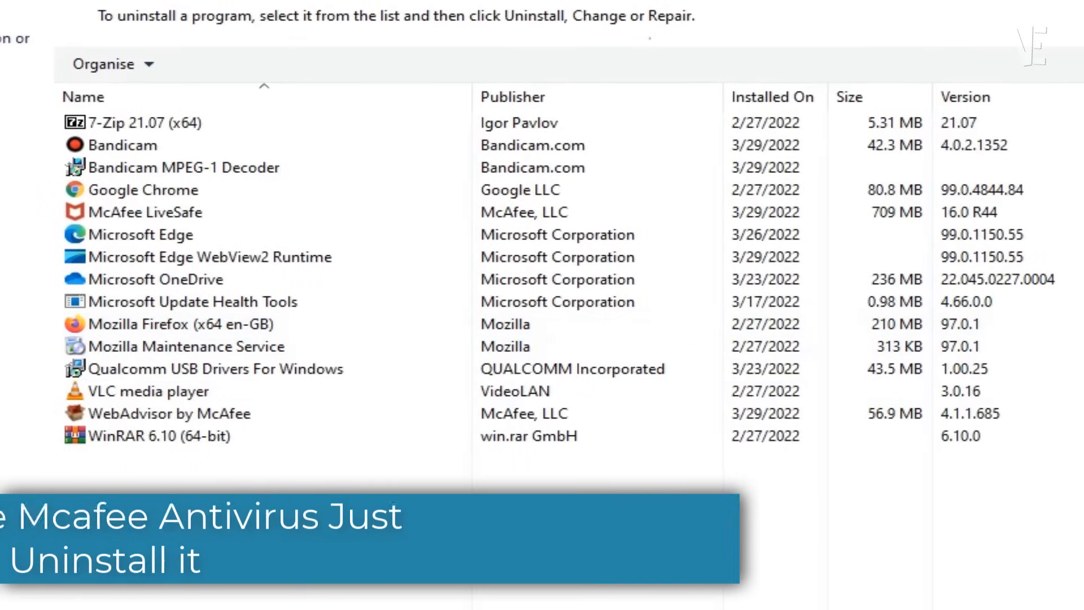
{"action": "left_click", "coordinate": [176, 213]}
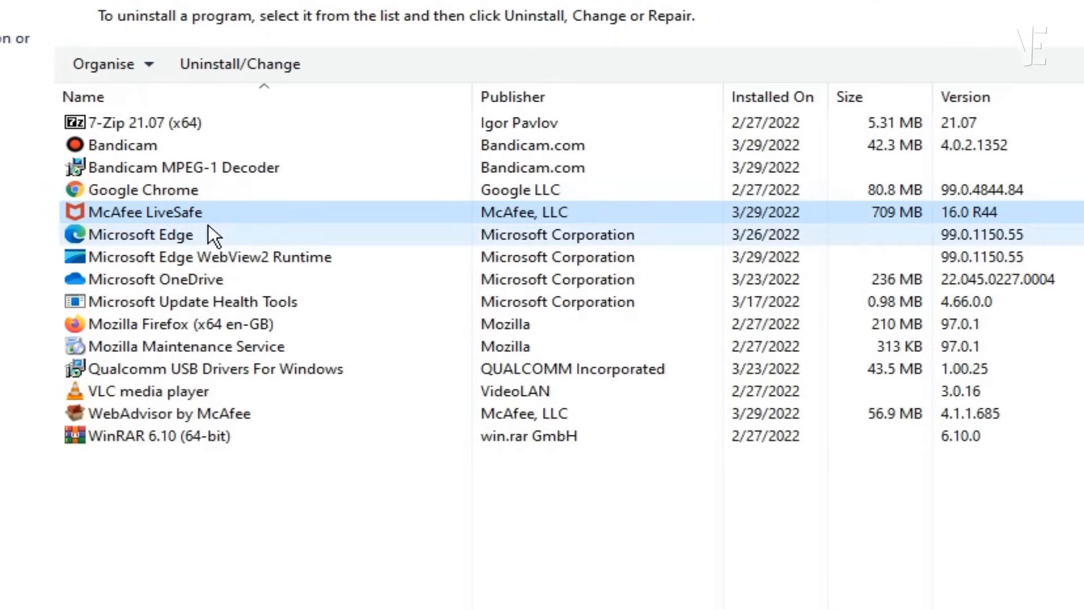
{"action": "left_click", "coordinate": [214, 65]}
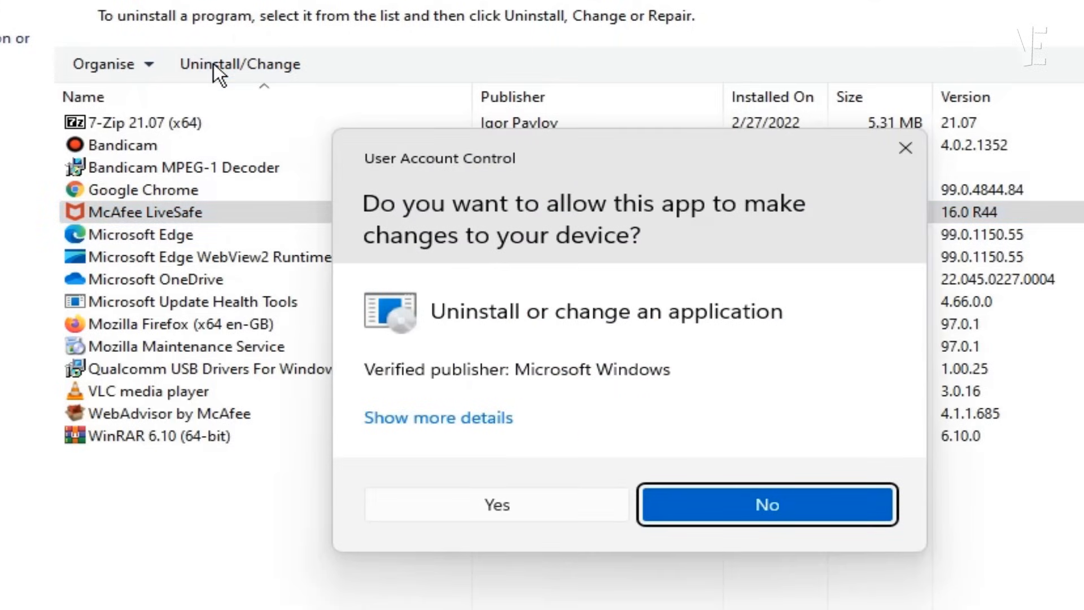
{"action": "left_click", "coordinate": [500, 503]}
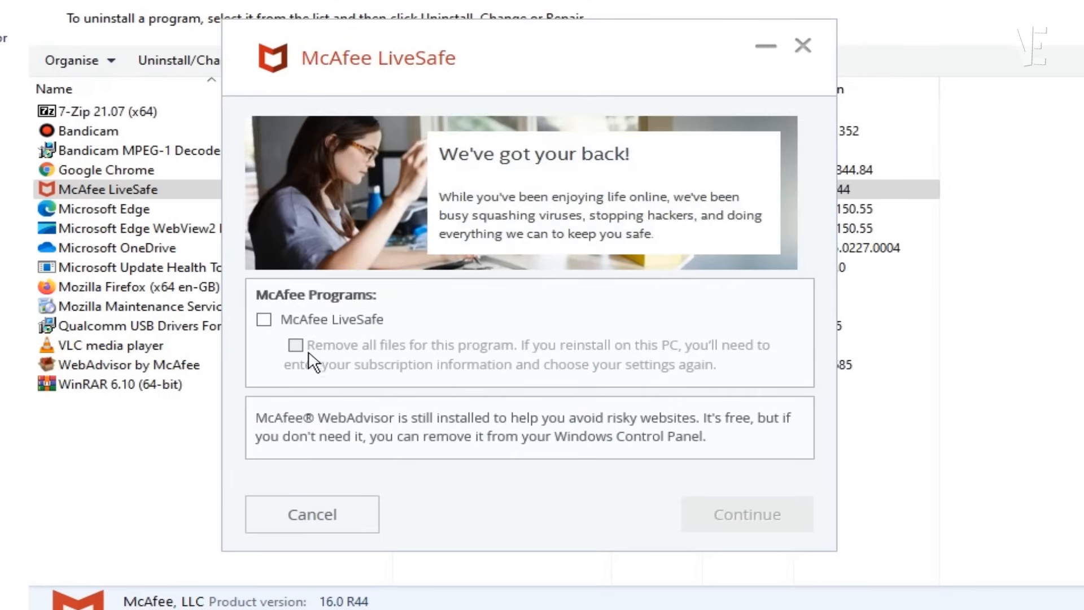
- Remove McAfee LiveSafe with all its files, decline the feedback survey, postpone the restart and close Programs and Features
{"action": "left_click", "coordinate": [264, 320]}
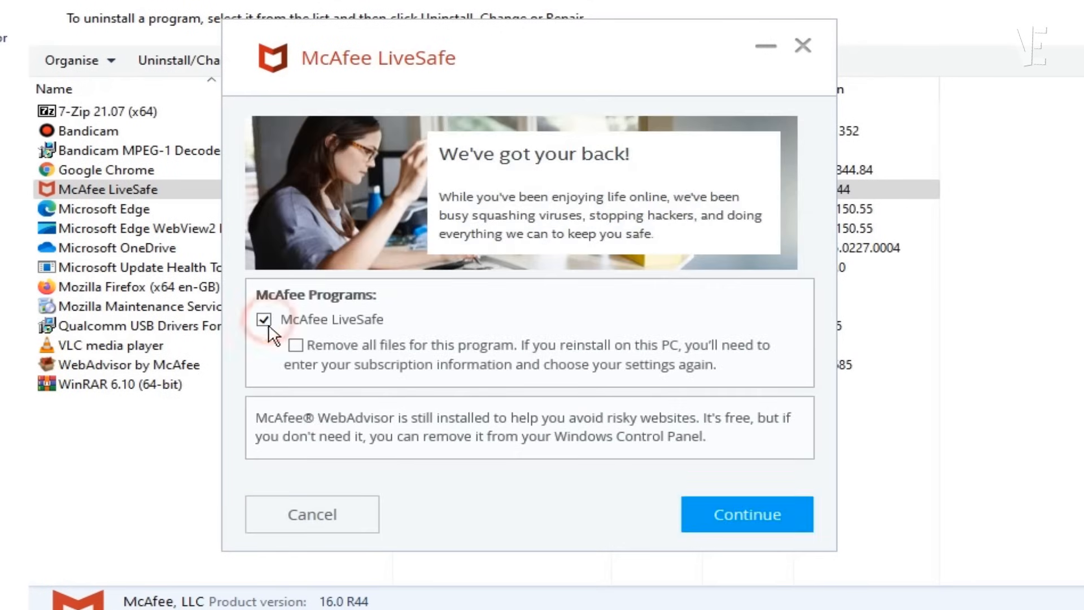
{"action": "left_click", "coordinate": [292, 348]}
{"action": "left_click", "coordinate": [747, 517]}
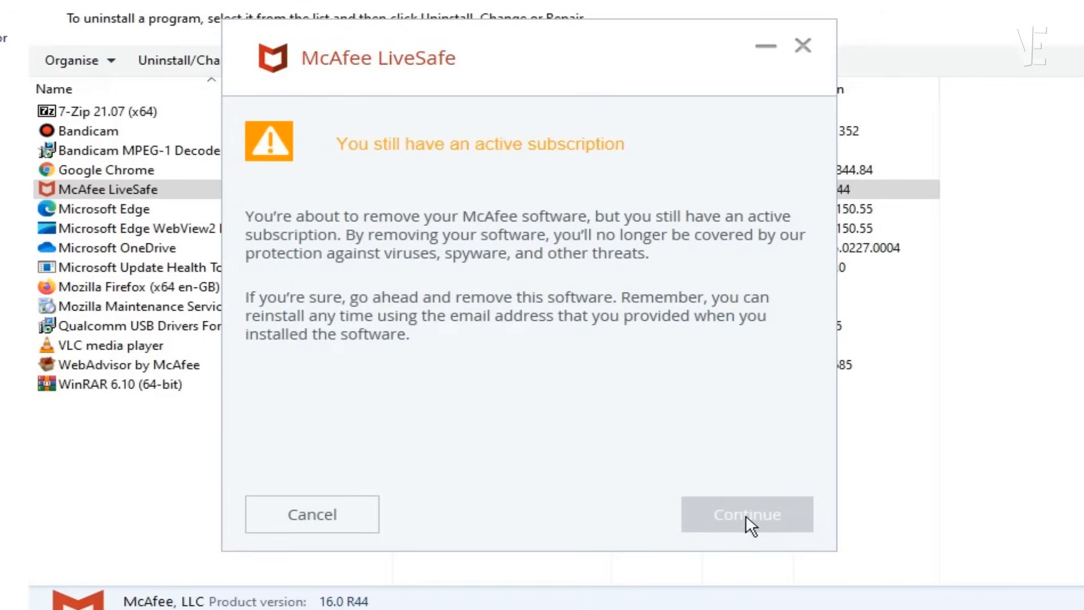
{"action": "left_click", "coordinate": [753, 523]}
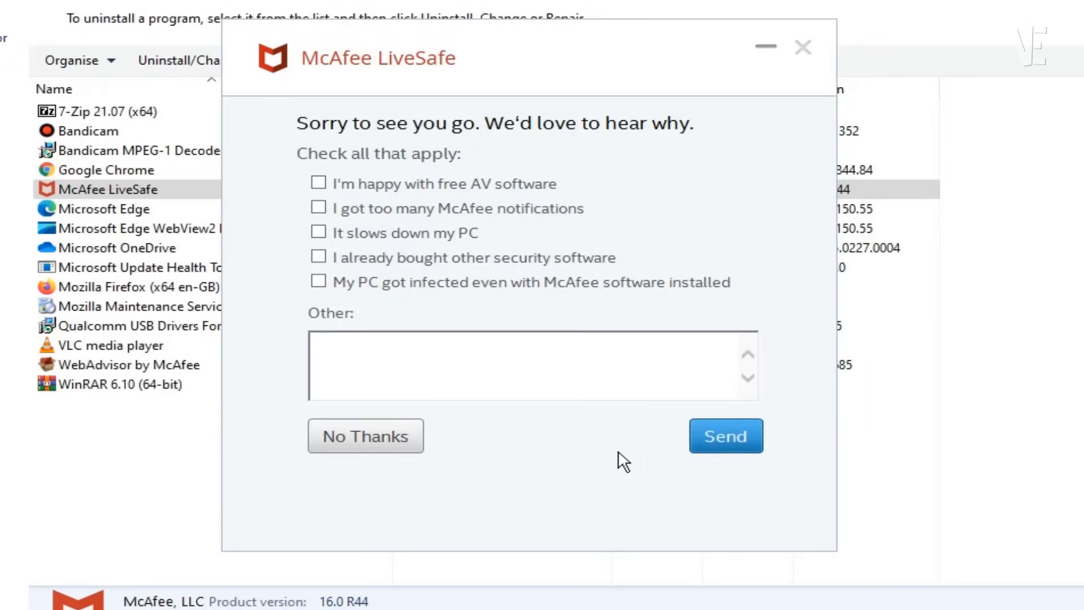
{"action": "left_click", "coordinate": [394, 446]}
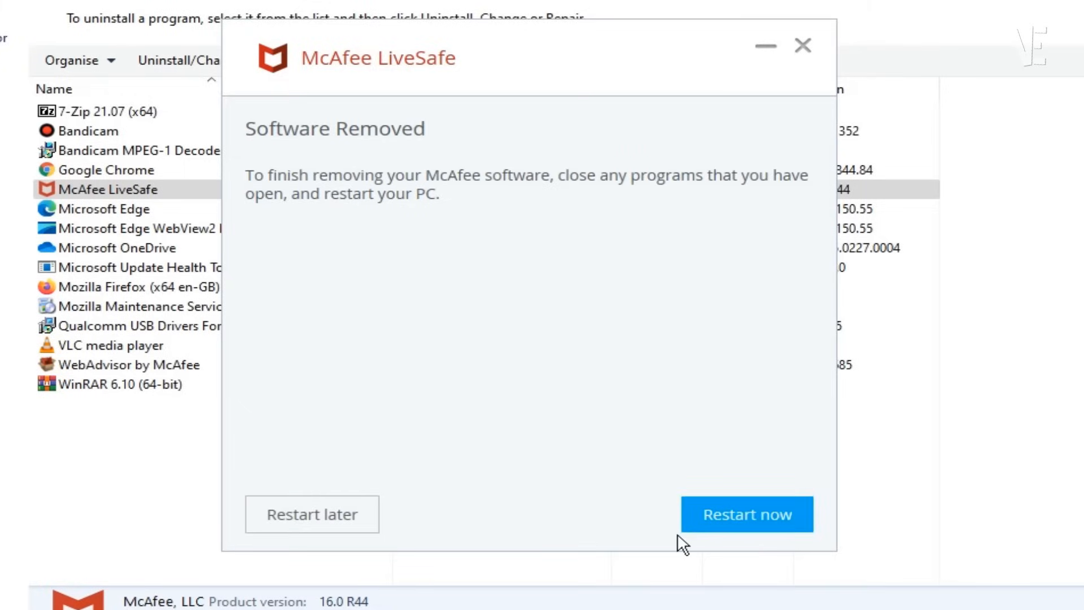
{"action": "left_click", "coordinate": [345, 515]}
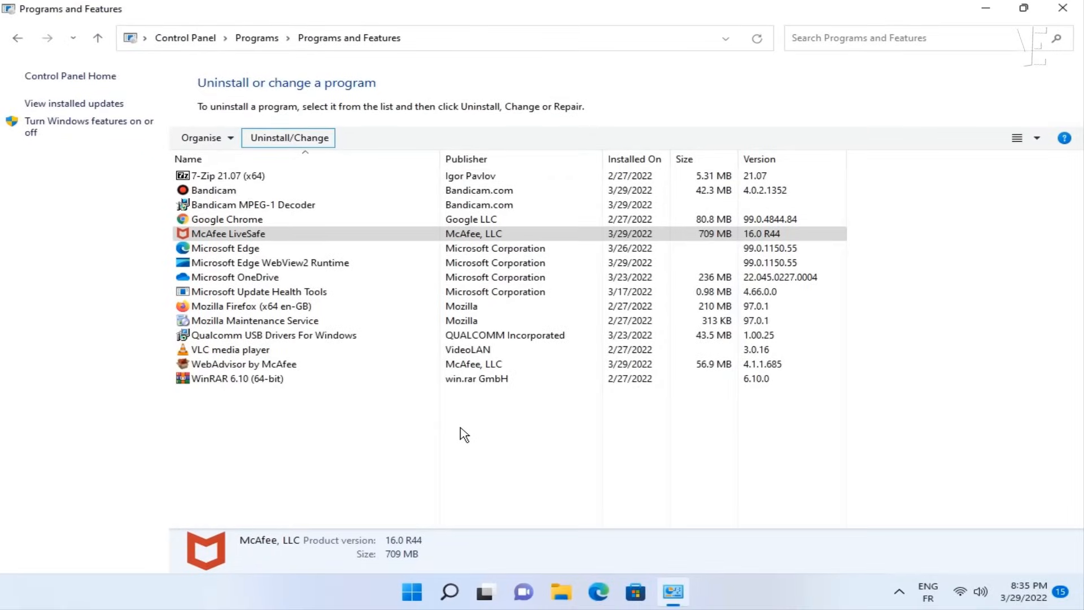
{"action": "left_click", "coordinate": [1062, 8]}
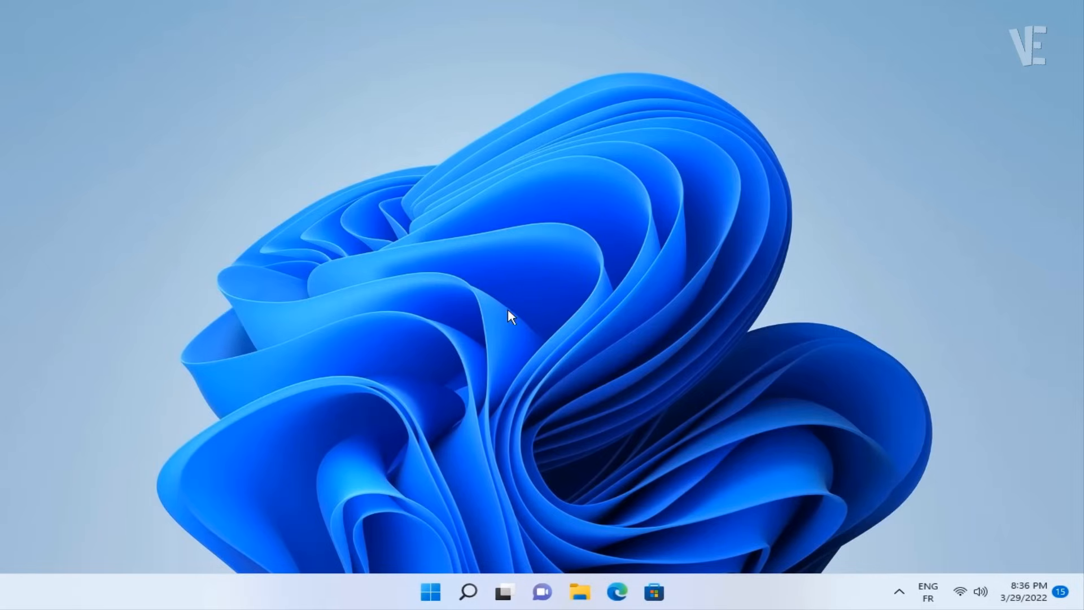
- Open the Program Files folder on Local Disk (C:) in File Explorer
{"action": "left_click", "coordinate": [581, 593]}
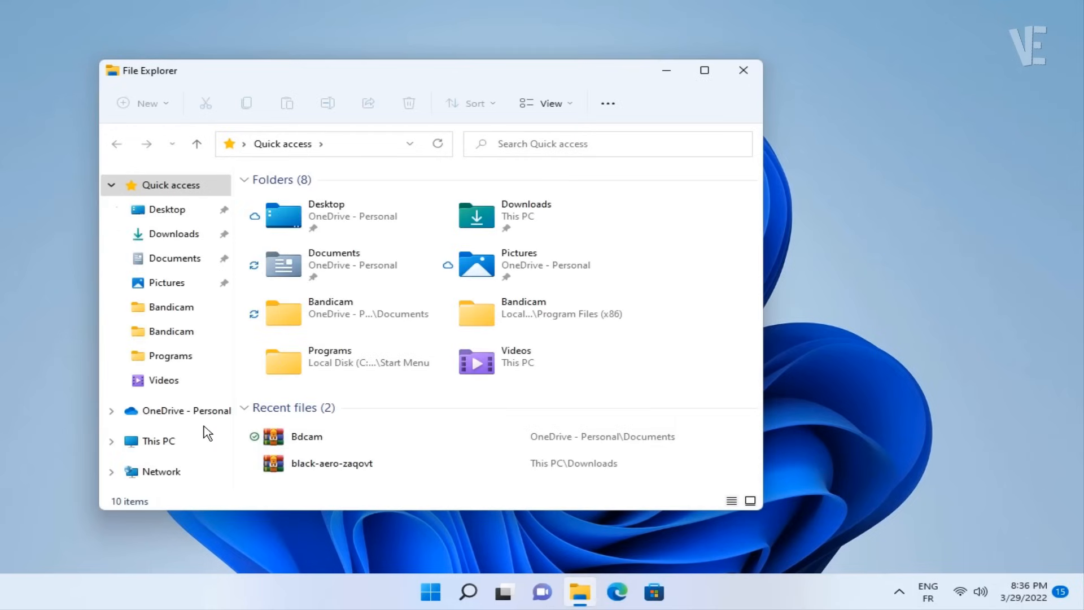
{"action": "left_click", "coordinate": [180, 442]}
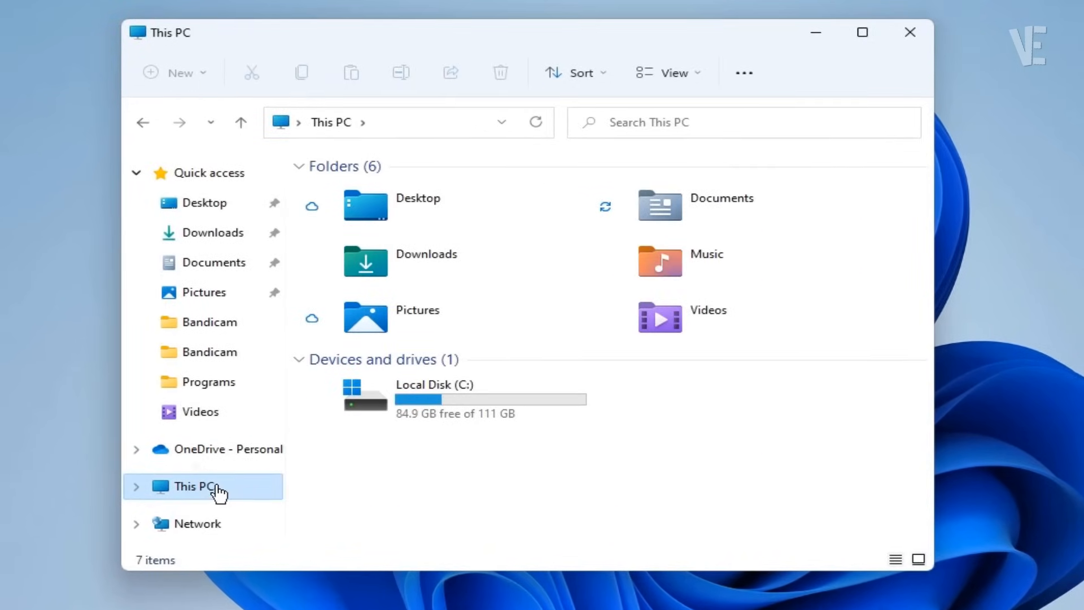
{"action": "double_click", "coordinate": [467, 406]}
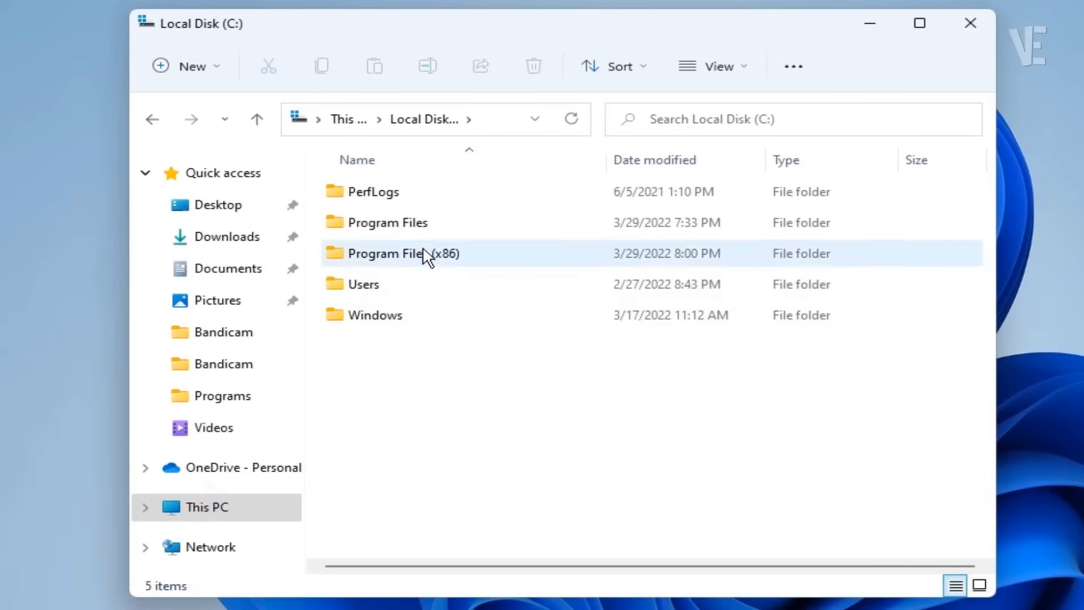
{"action": "double_click", "coordinate": [407, 225]}
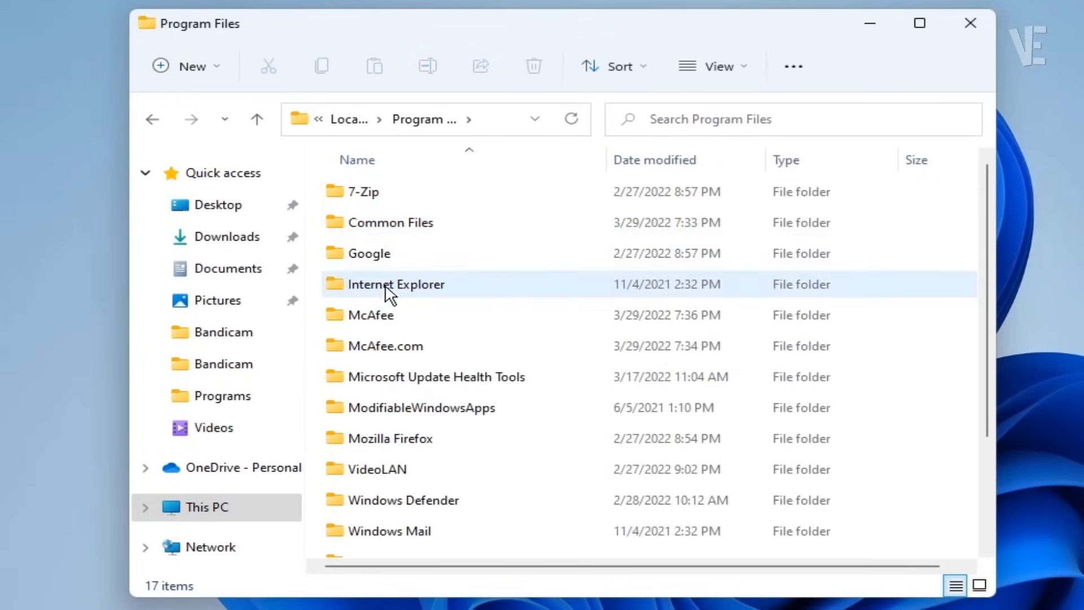
- Try to delete the McAfee folder from Program Files with administrator permission, retry, and close File Explorer
{"action": "left_click", "coordinate": [374, 317]}
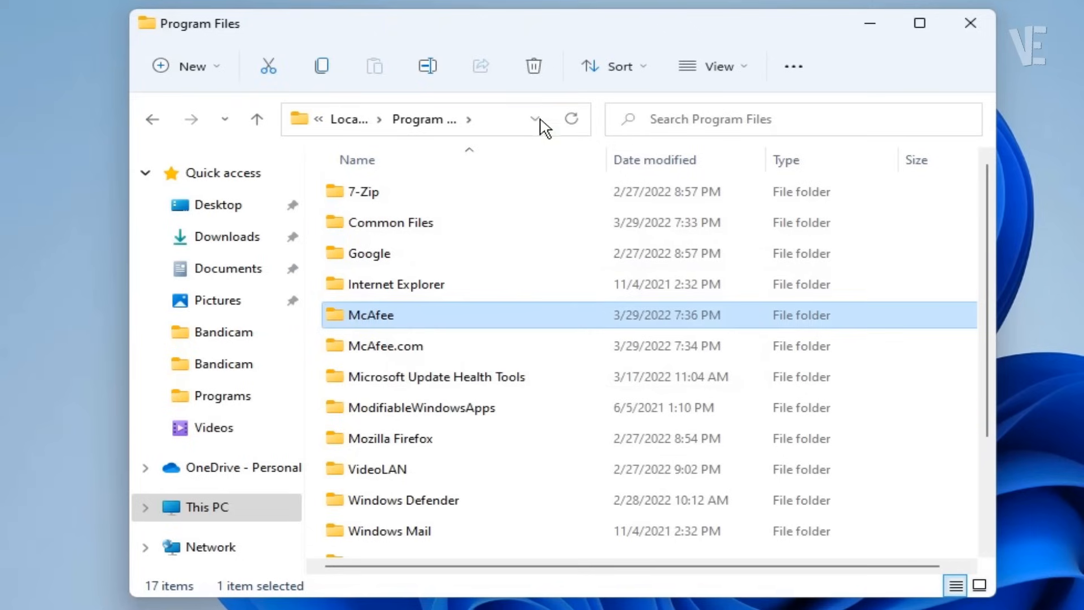
{"action": "left_click", "coordinate": [534, 67]}
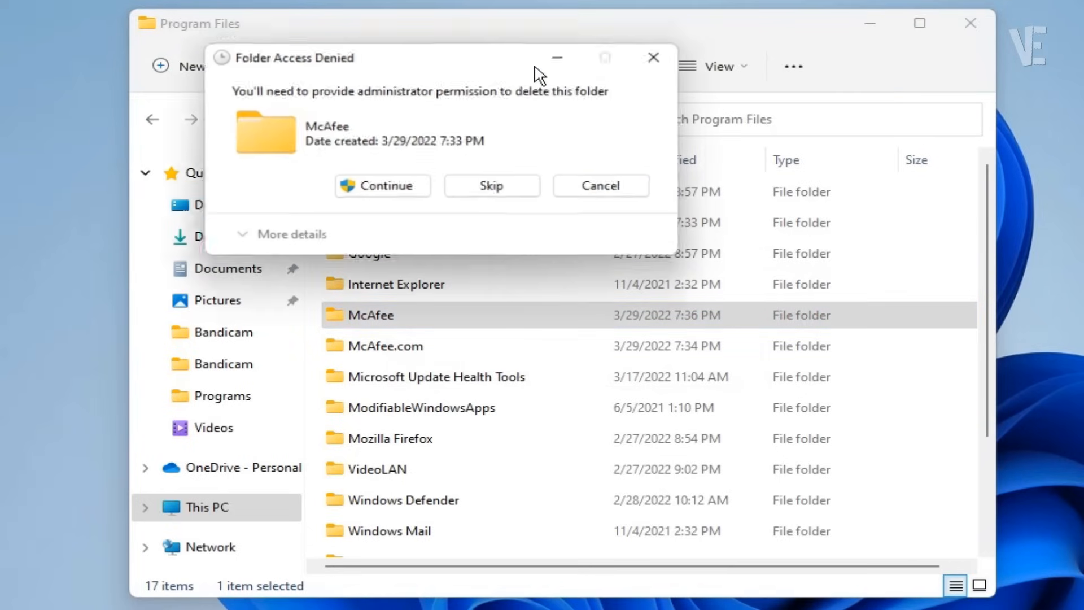
{"action": "left_click", "coordinate": [378, 185]}
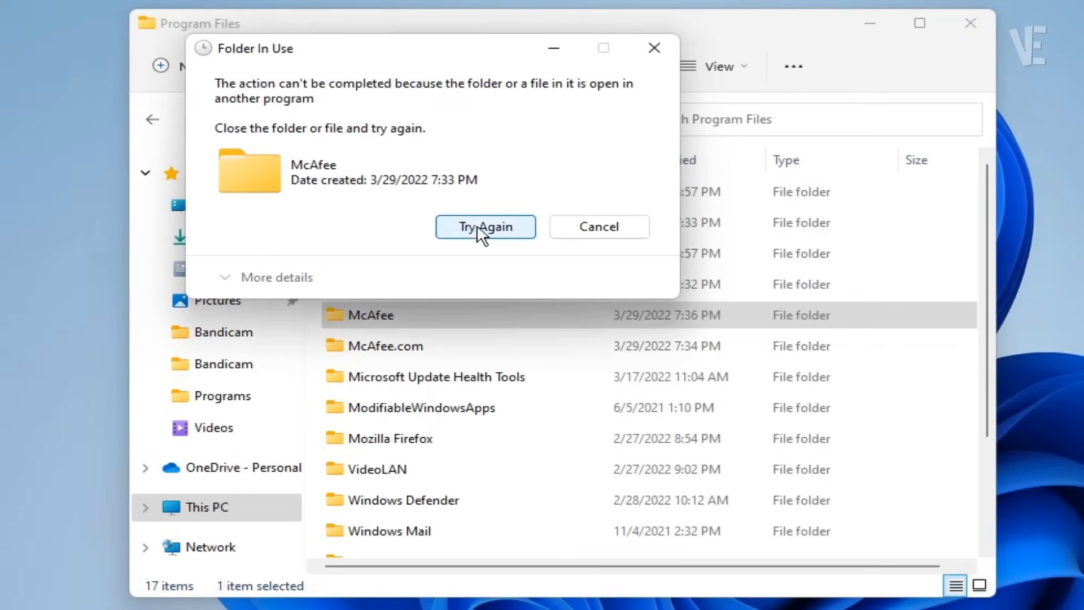
{"action": "left_click", "coordinate": [469, 227]}
{"action": "left_click", "coordinate": [469, 228]}
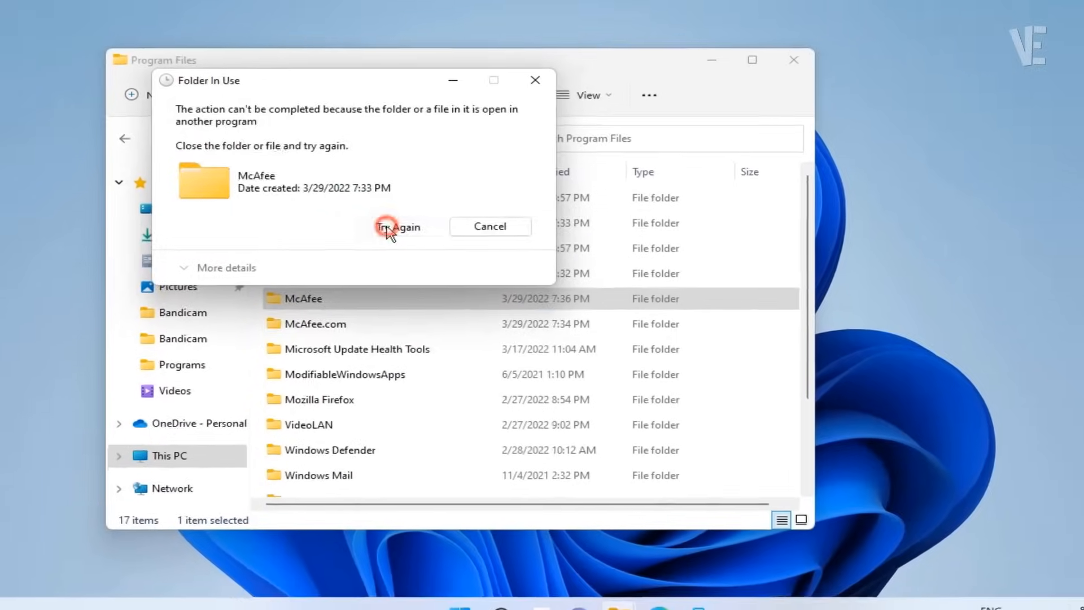
{"action": "left_click", "coordinate": [470, 229]}
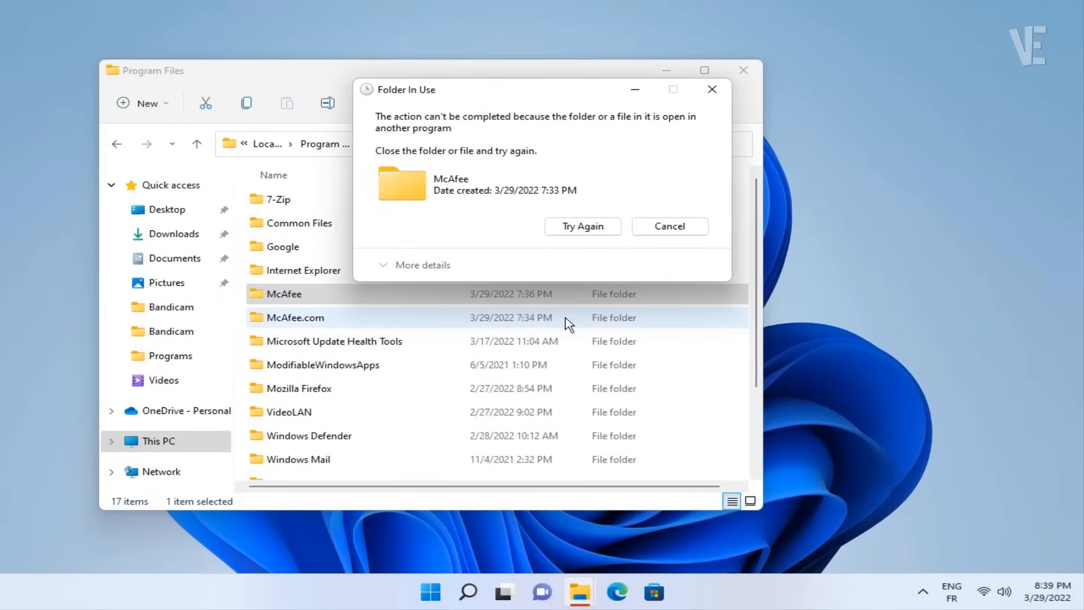
{"action": "left_click", "coordinate": [713, 92]}
{"action": "left_click", "coordinate": [743, 74]}
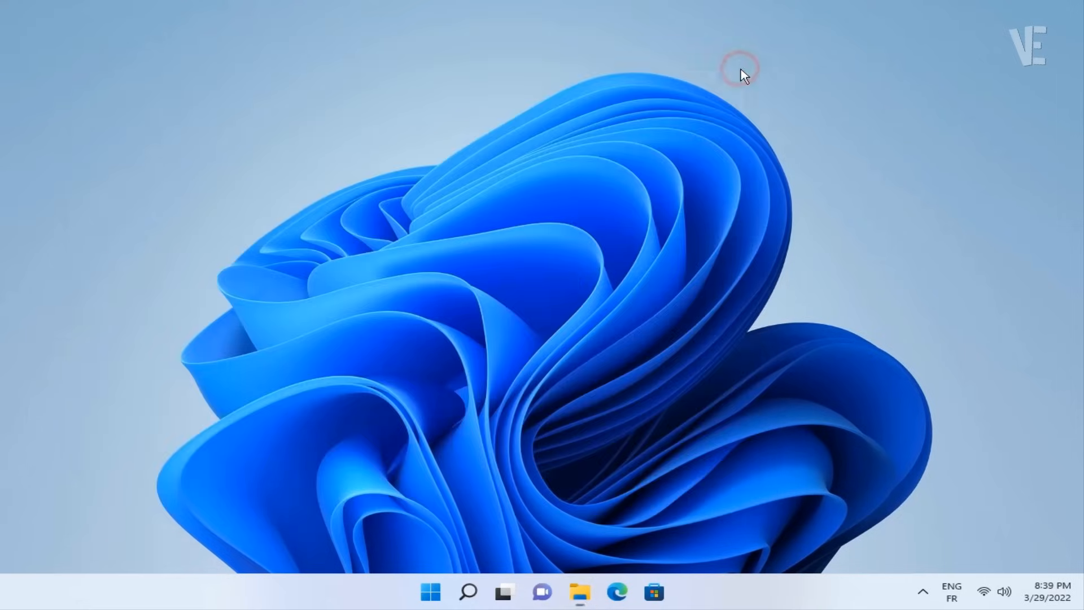
- Restart the computer to finish removing the McAfee software
{"action": "left_click", "coordinate": [431, 592]}
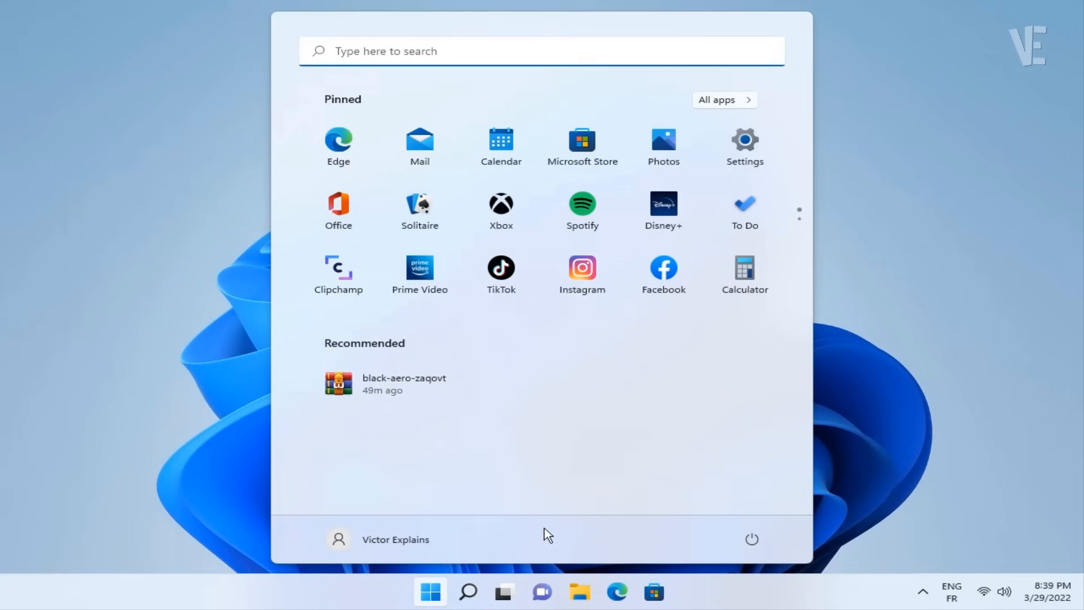
{"action": "left_click", "coordinate": [752, 541]}
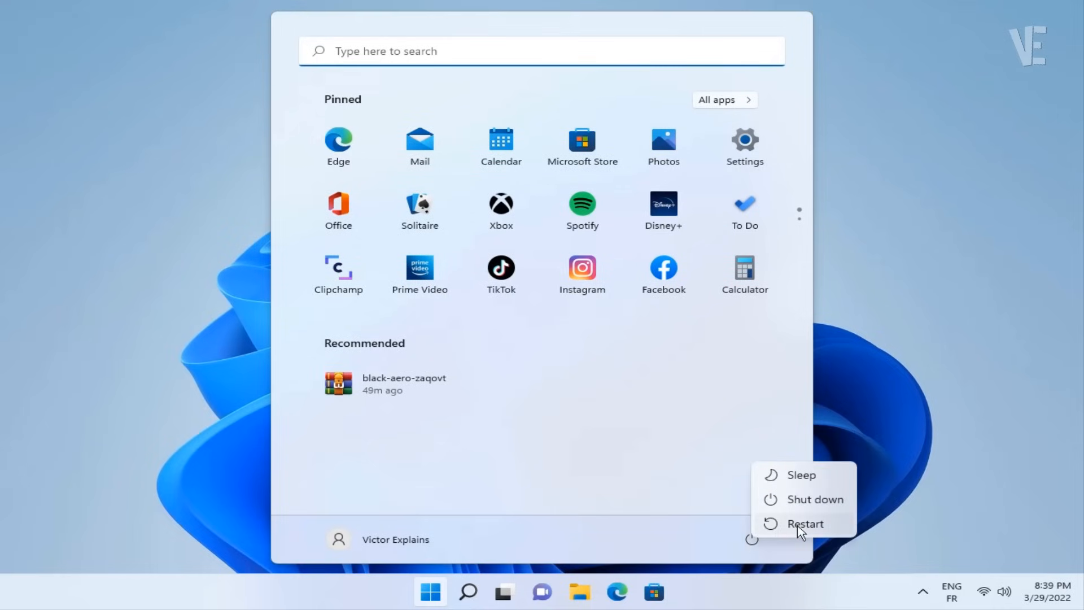
{"action": "left_click", "coordinate": [806, 525]}
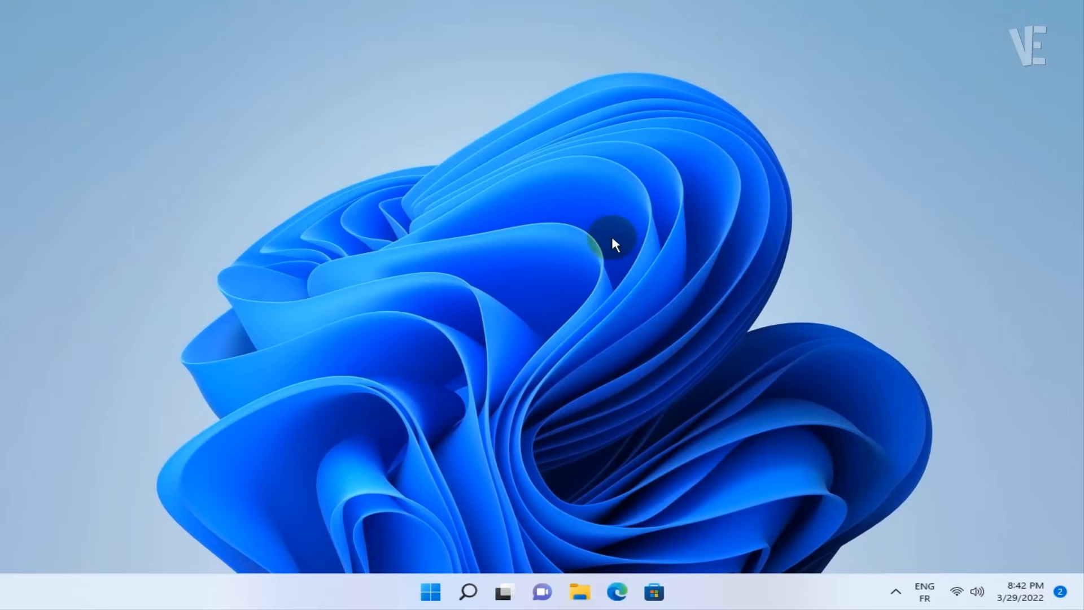
- Open File Explorer and go to the Program Files folder on Local Disk (C:)
{"action": "left_click", "coordinate": [580, 594]}
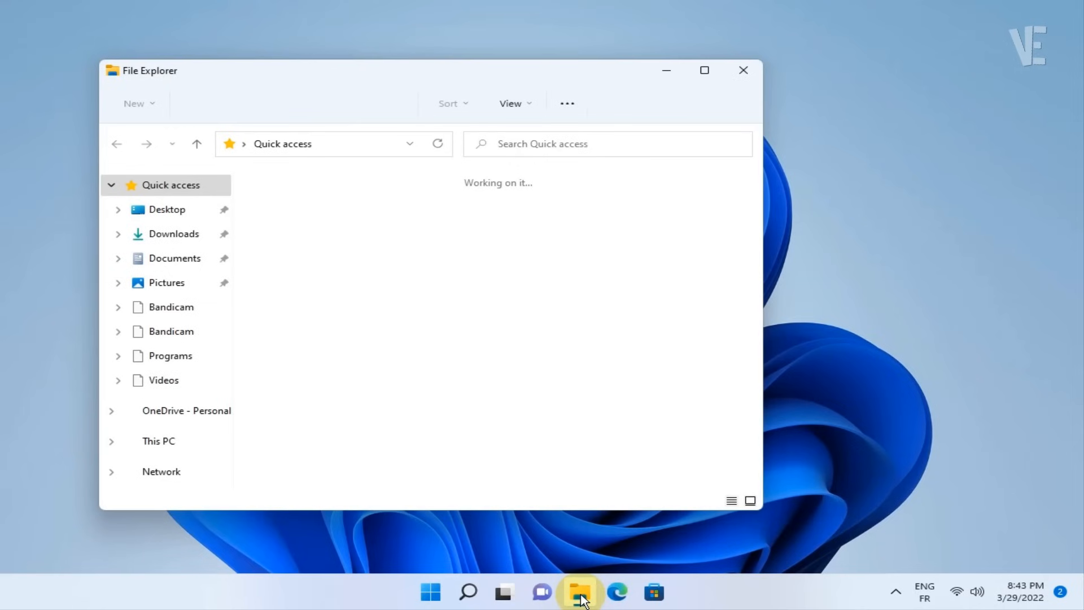
{"action": "left_click", "coordinate": [204, 439]}
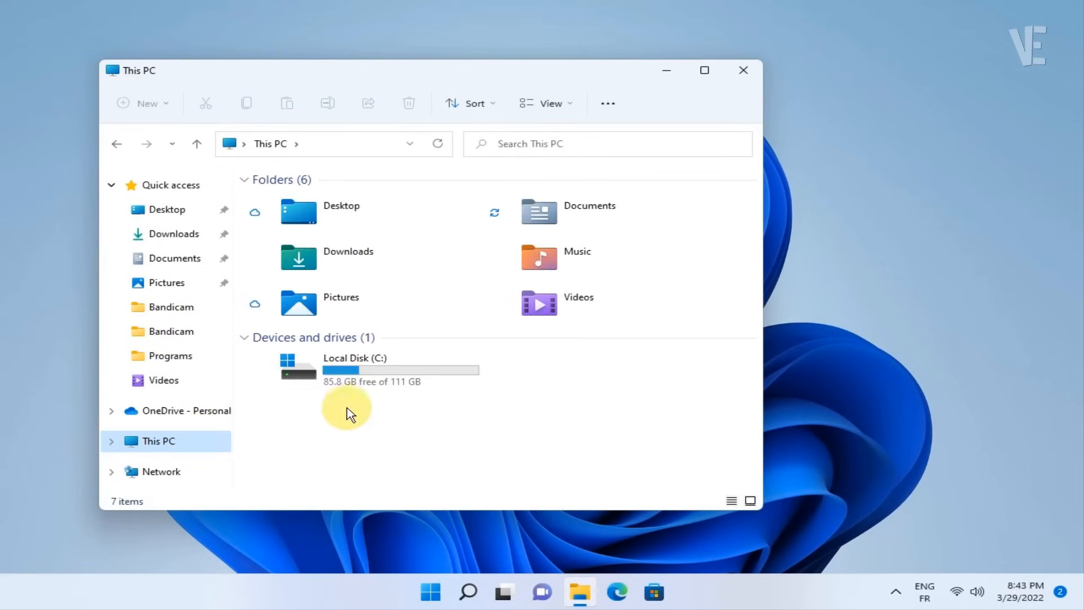
{"action": "left_click", "coordinate": [376, 374]}
{"action": "double_click", "coordinate": [377, 374]}
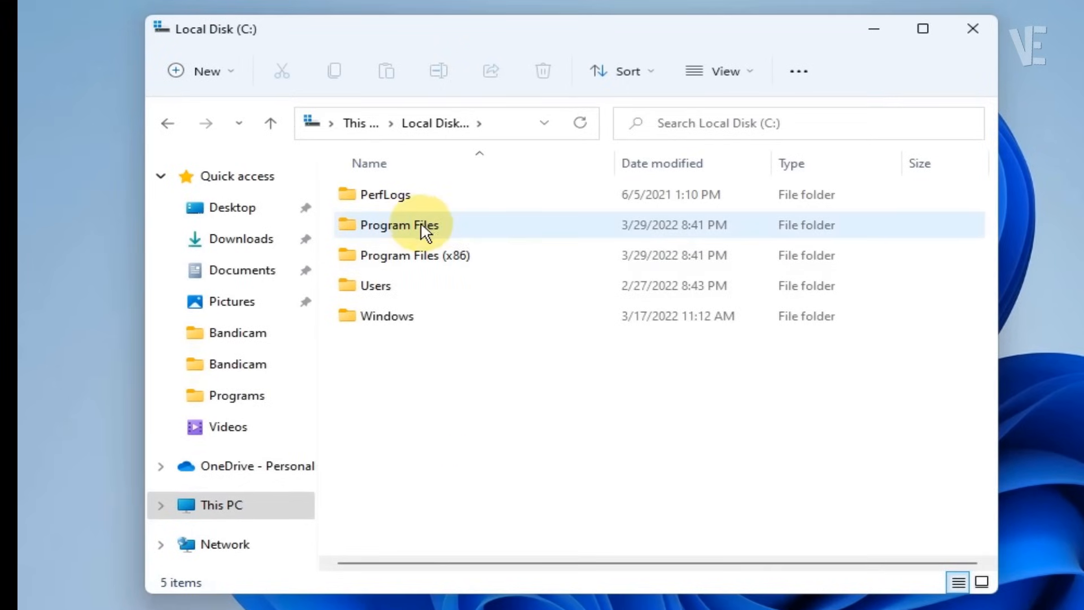
{"action": "left_click", "coordinate": [440, 224]}
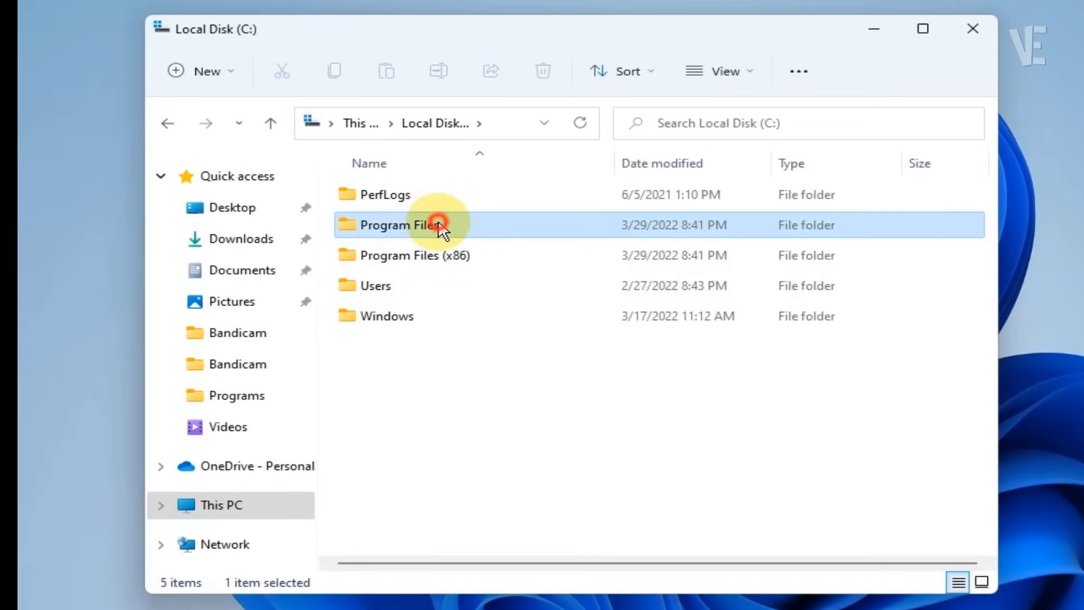
{"action": "double_click", "coordinate": [440, 225]}
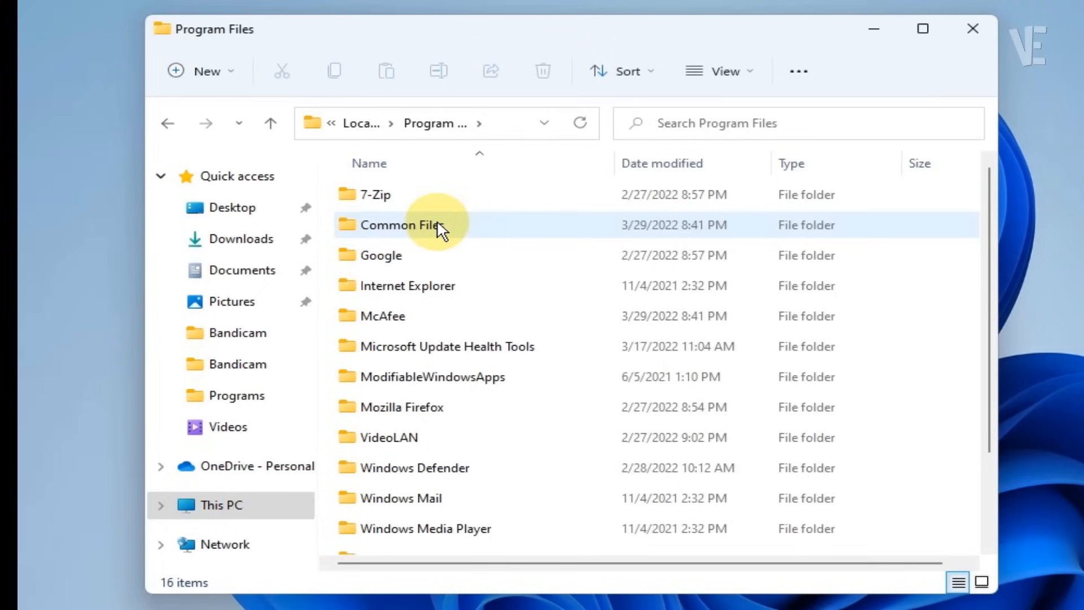
- Delete the McAfee folder from Program Files and close File Explorer
{"action": "left_click", "coordinate": [399, 315]}
{"action": "right_click", "coordinate": [398, 313]}
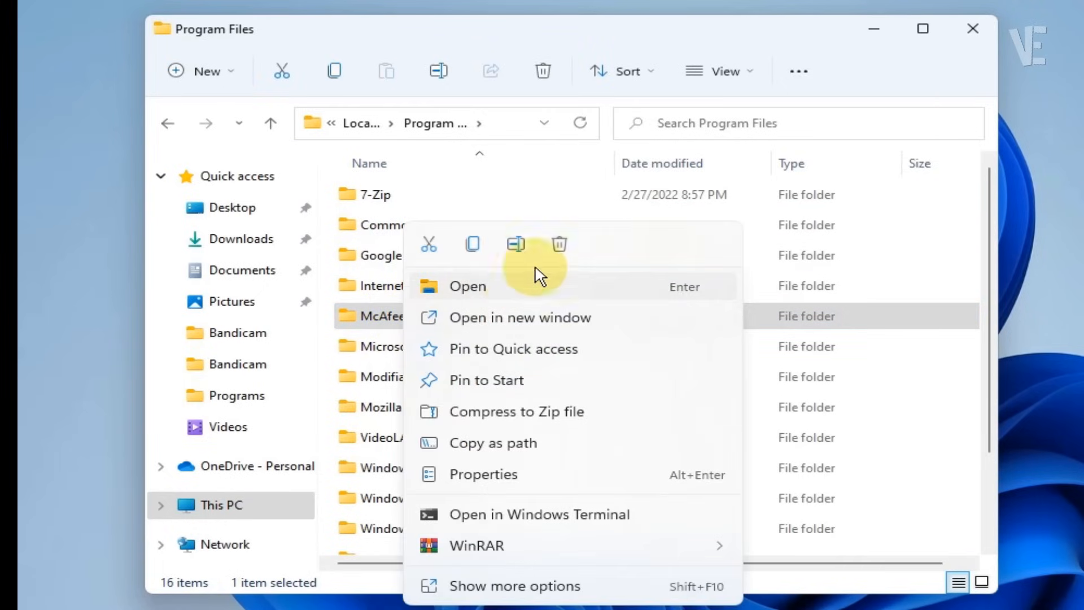
{"action": "left_click", "coordinate": [559, 244]}
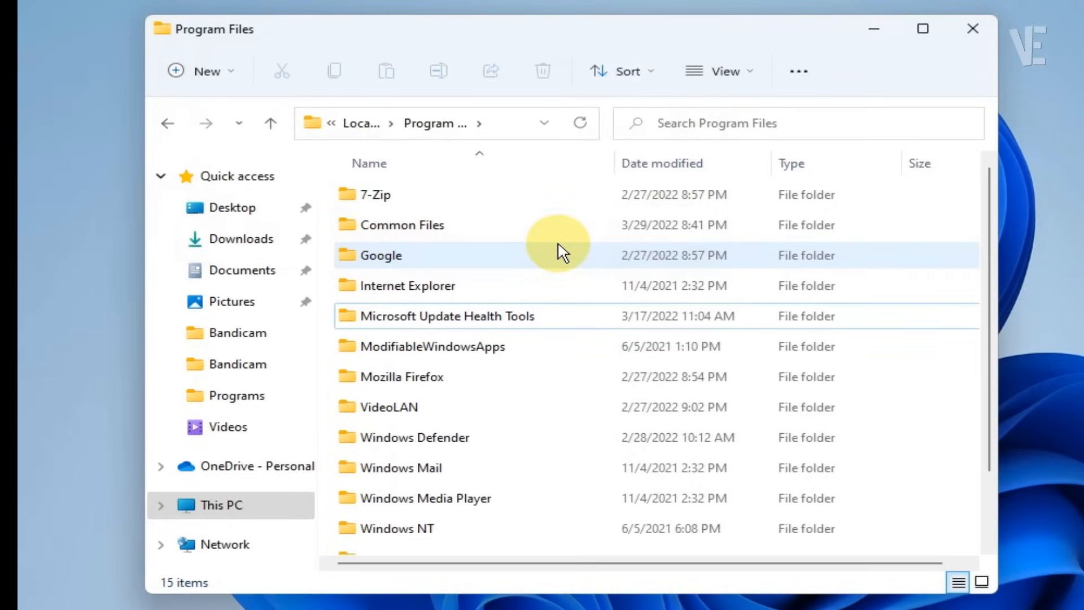
{"action": "left_click", "coordinate": [973, 28]}
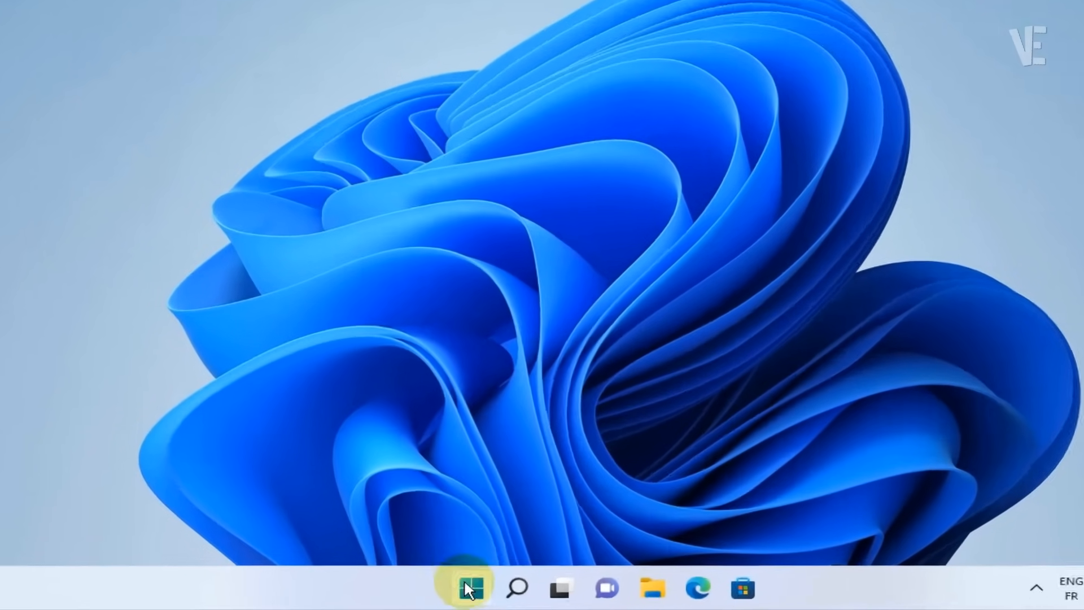
- Open Task Manager, look through the background processes for search.exe, and bring up the task options for Windows Security Health Service without applying any
{"action": "right_click", "coordinate": [431, 592]}
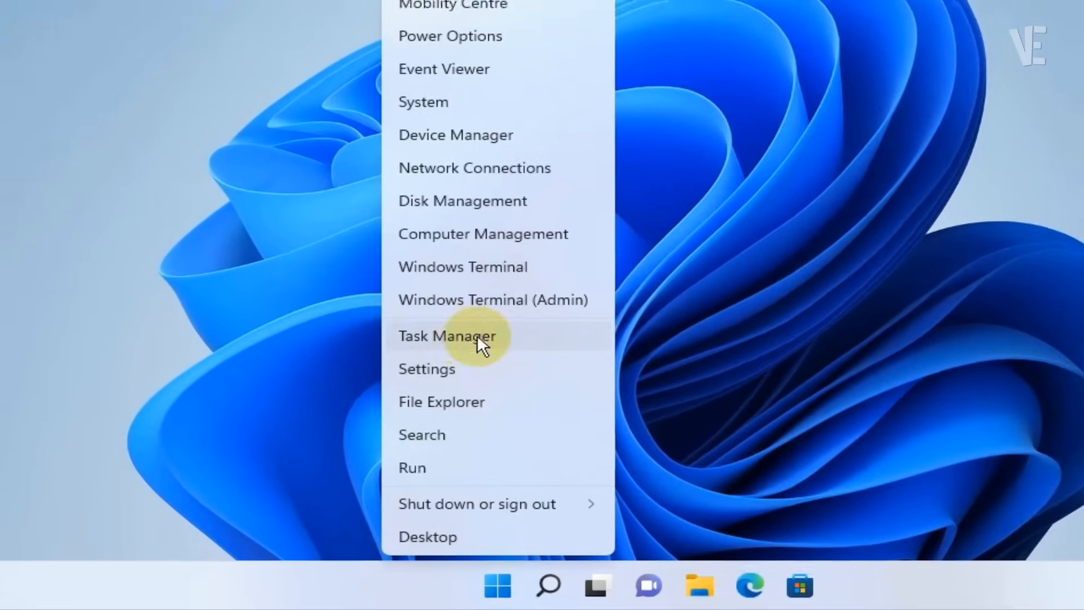
{"action": "left_click", "coordinate": [480, 326]}
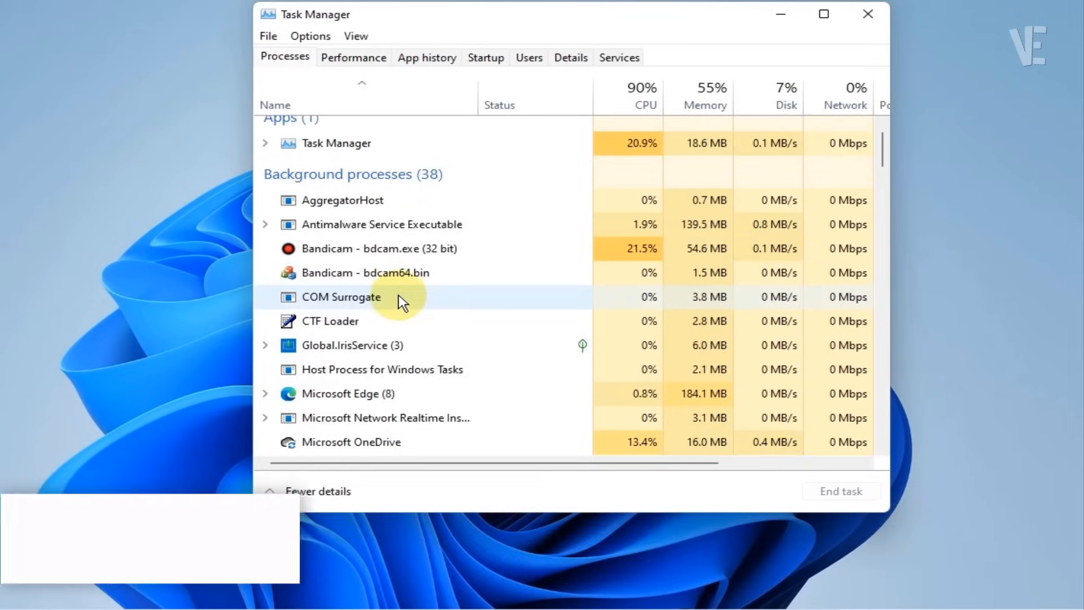
{"action": "scroll", "coordinate": [399, 299], "scroll_direction": "down", "scroll_amount": 4}
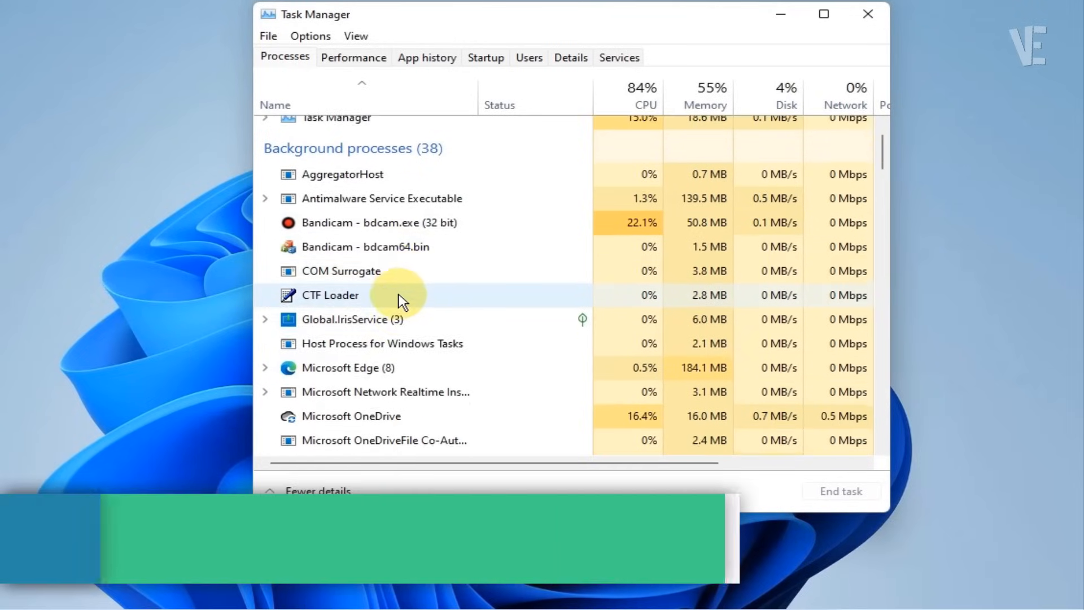
{"action": "scroll", "coordinate": [422, 325], "scroll_direction": "down", "scroll_amount": 3}
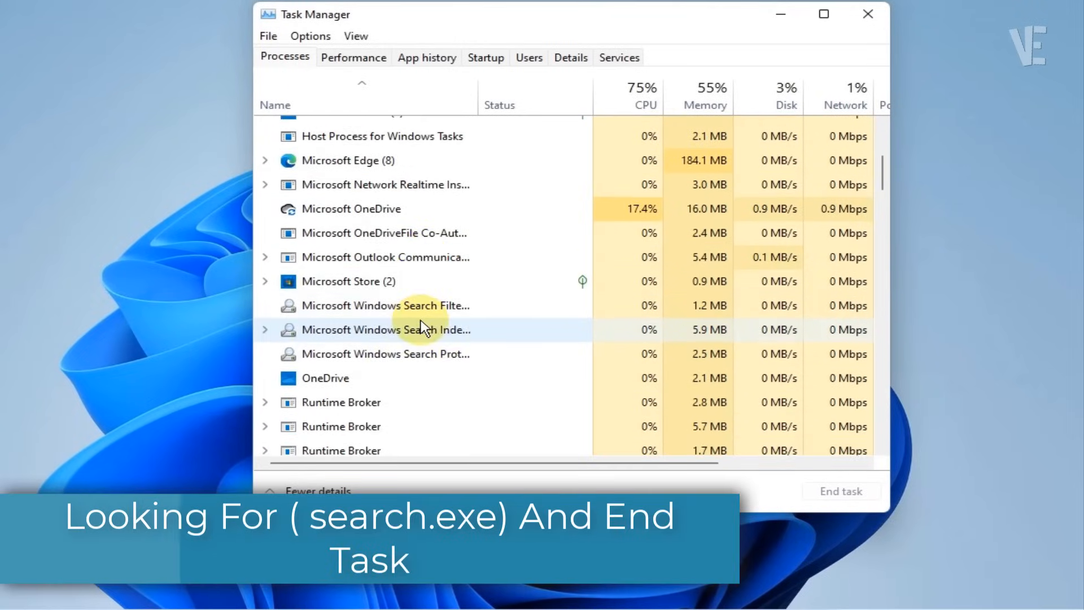
{"action": "scroll", "coordinate": [425, 340], "scroll_direction": "down", "scroll_amount": 4}
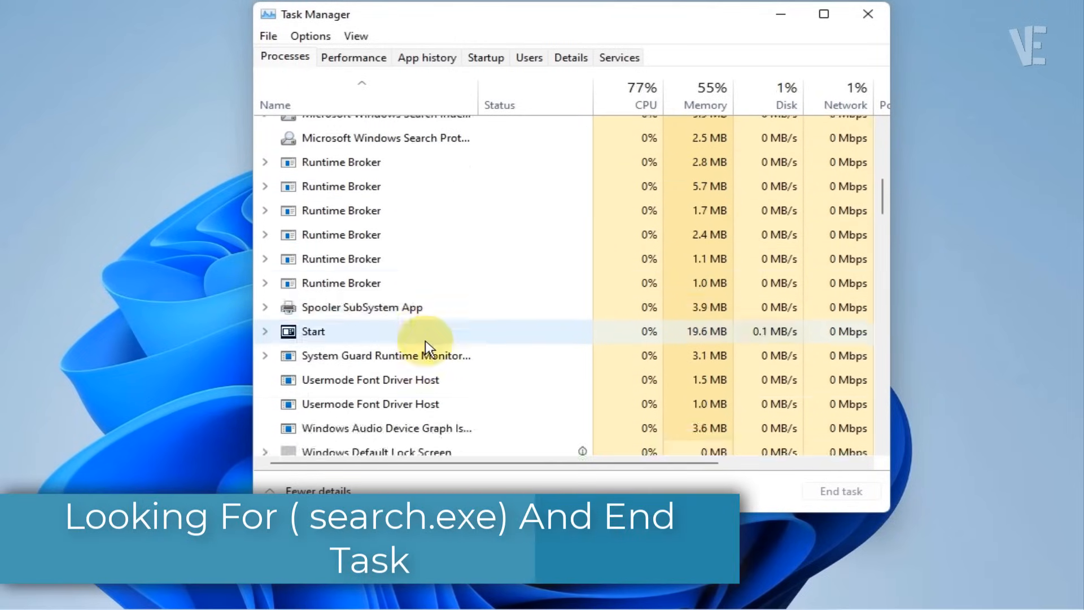
{"action": "right_click", "coordinate": [386, 242]}
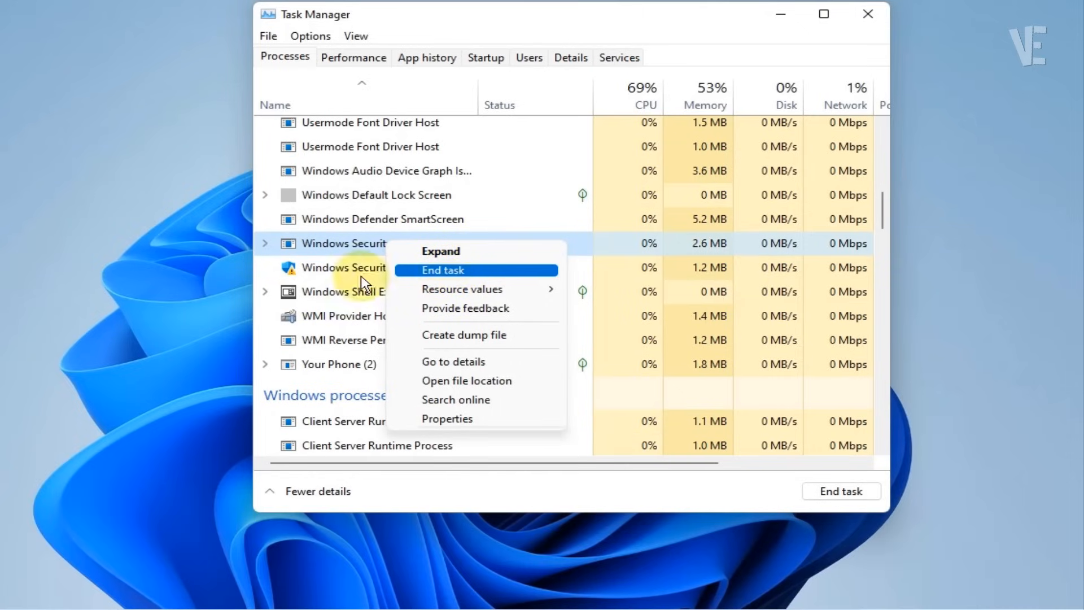
{"action": "left_click", "coordinate": [140, 257]}
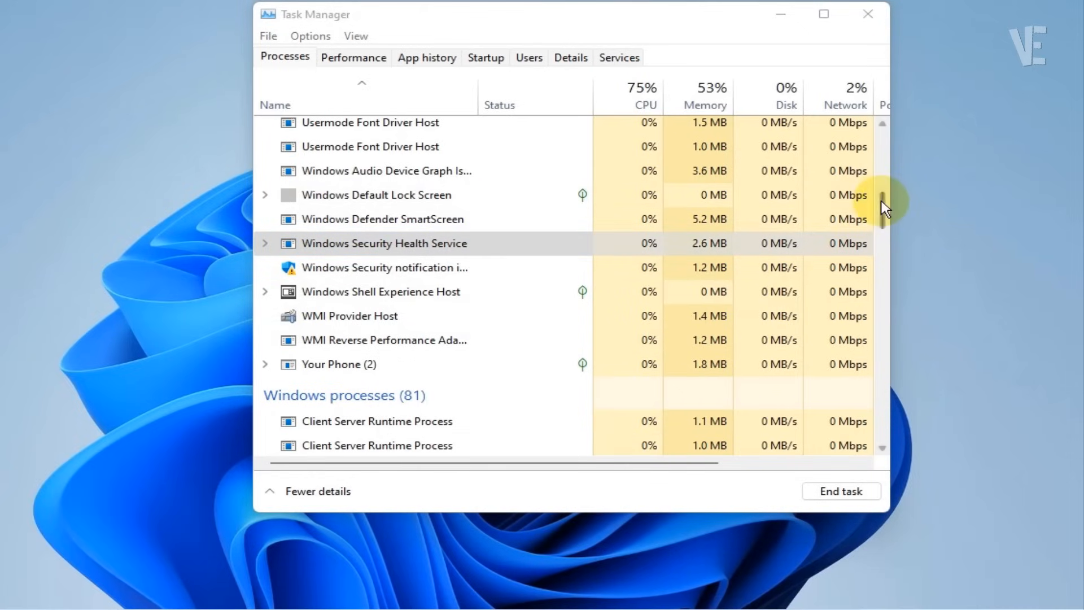
- Restart the Windows Explorer process and close Task Manager
{"action": "left_click_drag", "start_coordinate": [882, 201], "coordinate": [888, 421]}
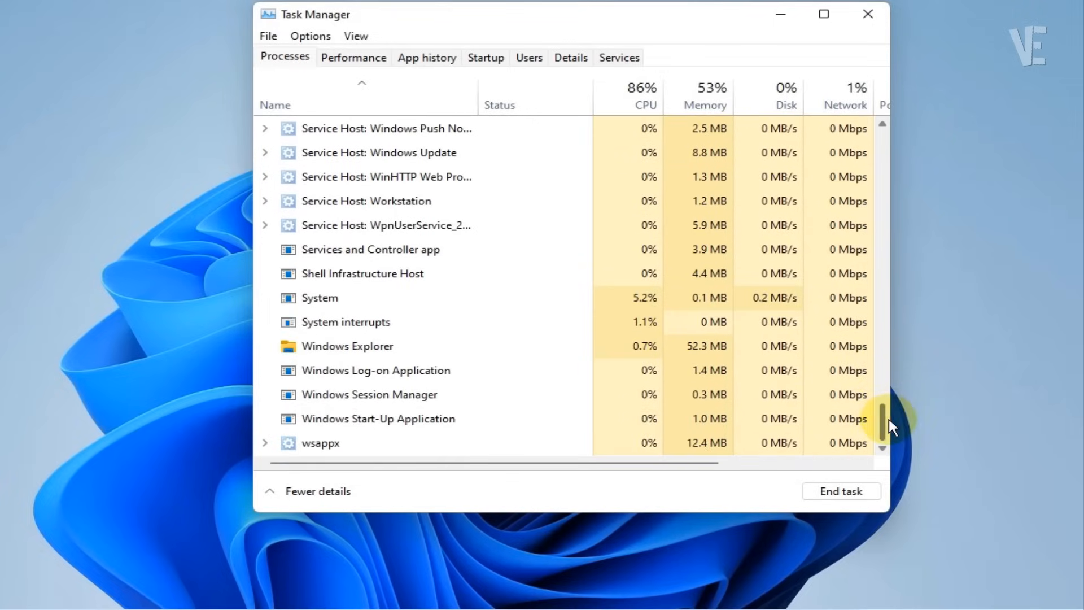
{"action": "right_click", "coordinate": [432, 347]}
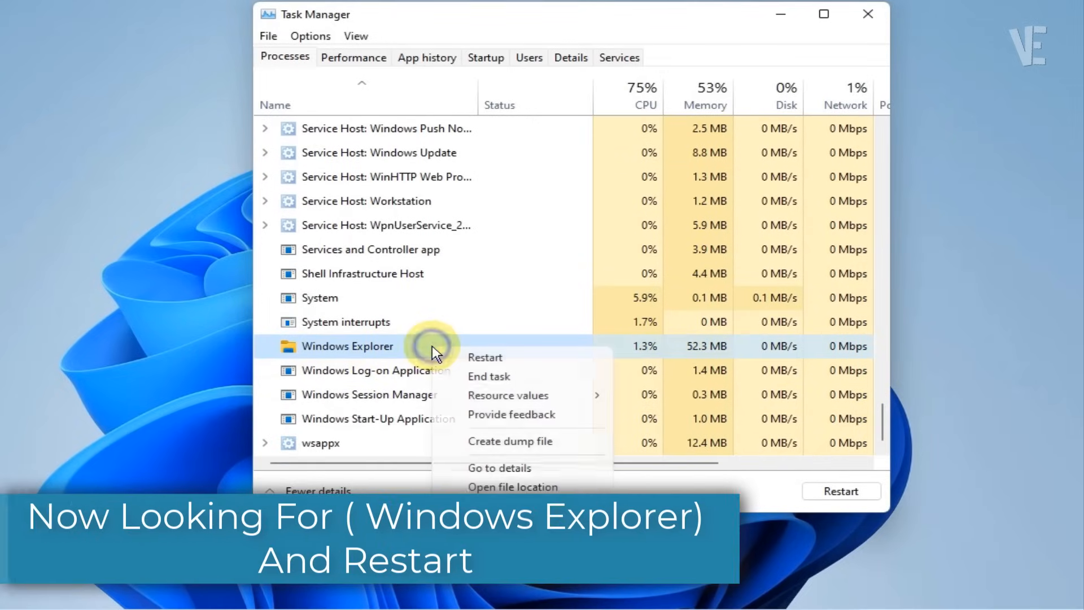
{"action": "left_click", "coordinate": [477, 356]}
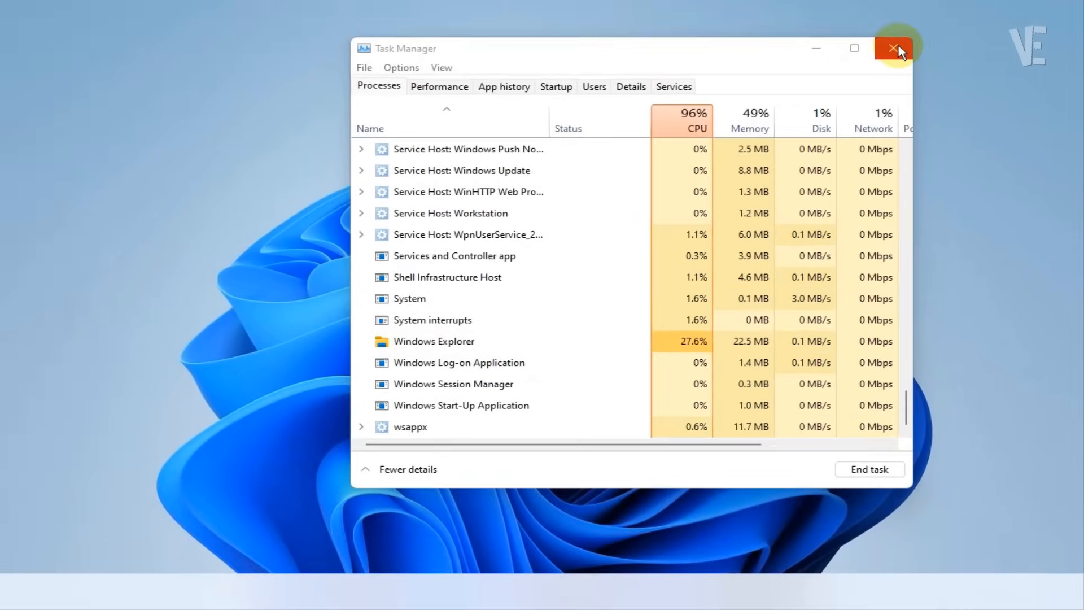
{"action": "left_click", "coordinate": [869, 14]}
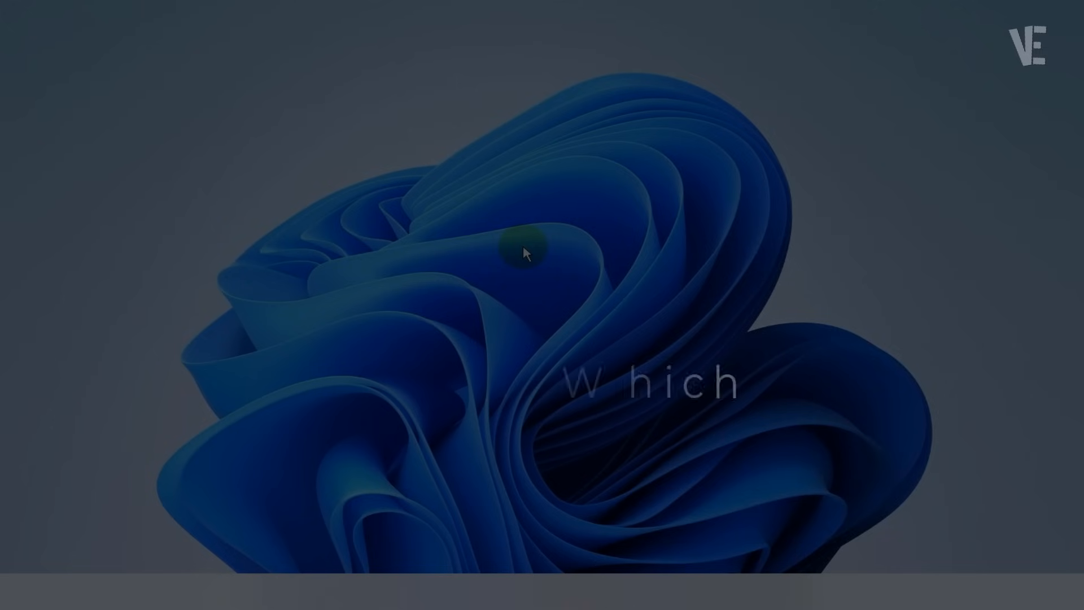